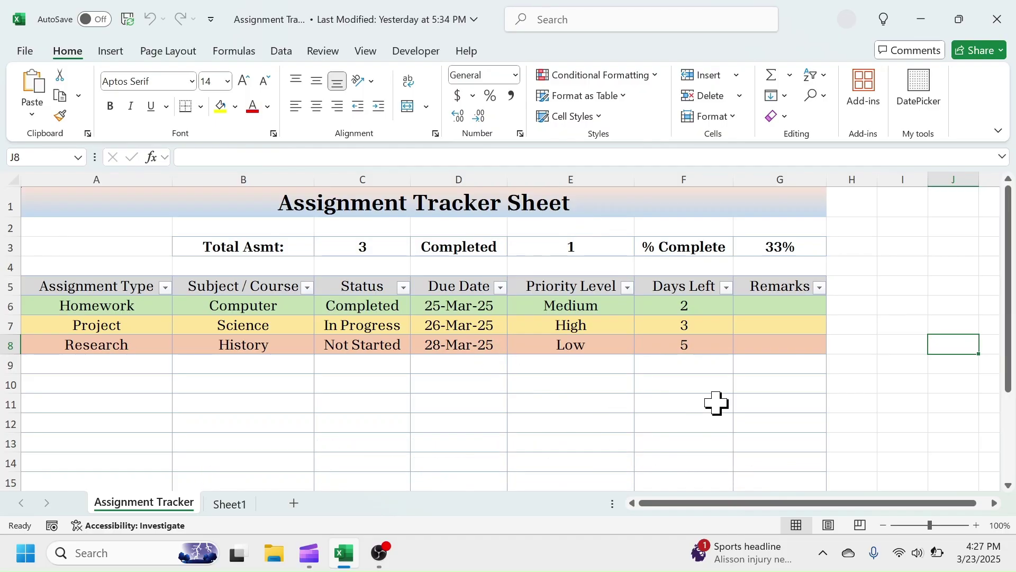
# - Check the assignment type, subject, status and Low/Medium/High priority dropdowns in row 9
pyautogui.click(132, 372)
pyautogui.click(180, 365)
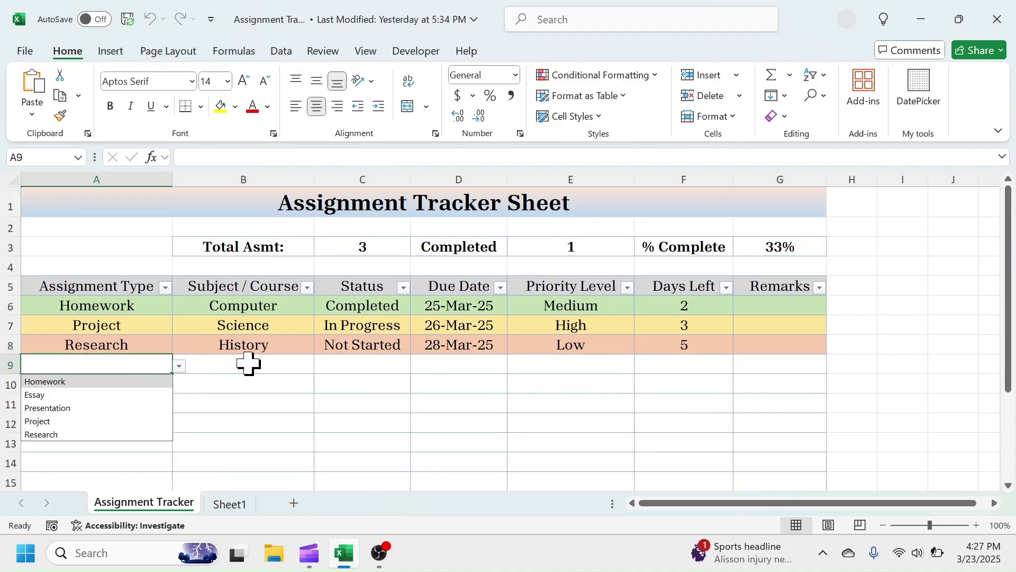
pyautogui.click(247, 363)
pyautogui.click(322, 366)
pyautogui.click(370, 365)
pyautogui.click(418, 367)
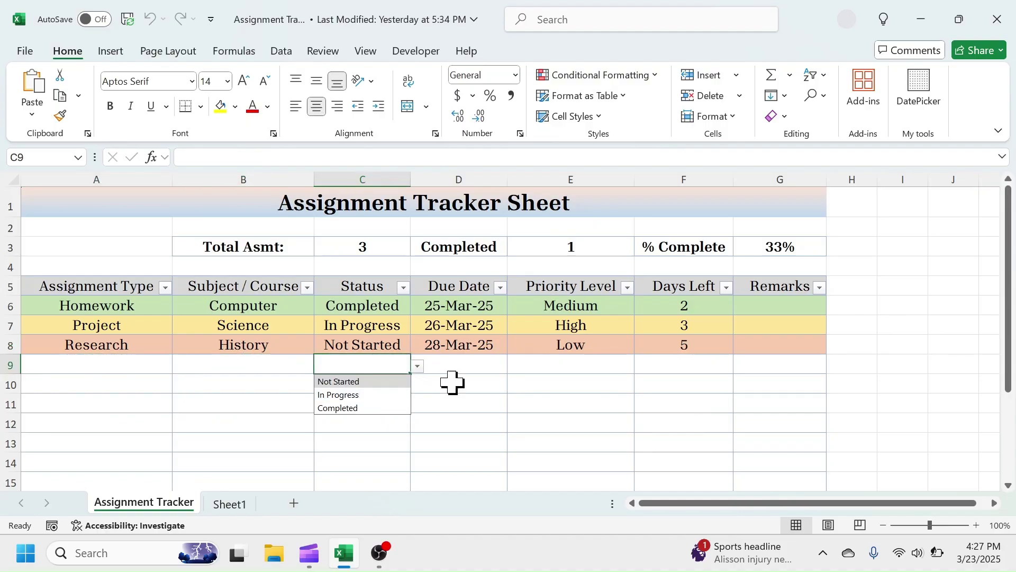
pyautogui.click(570, 365)
pyautogui.click(642, 366)
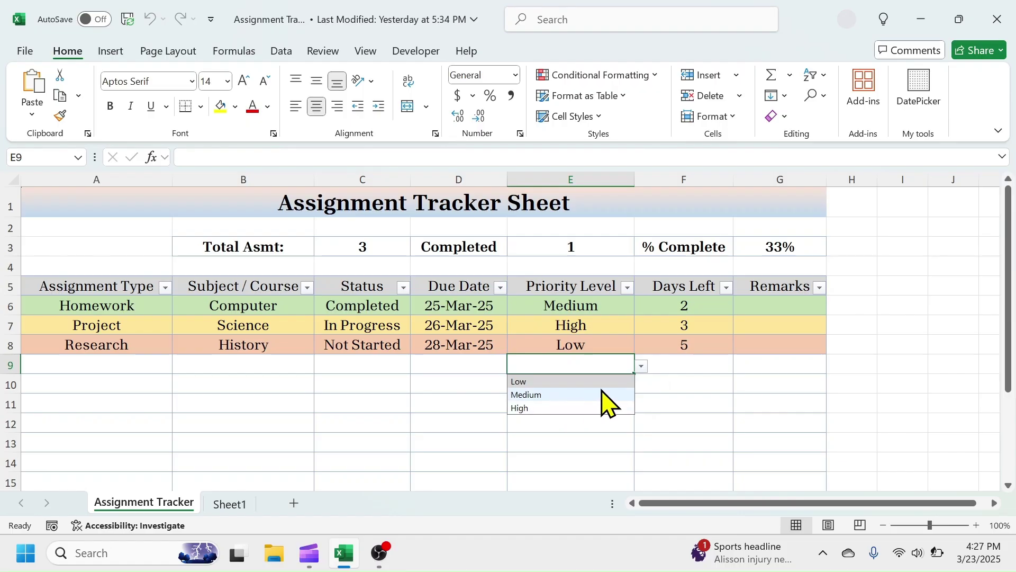
pyautogui.click(861, 363)
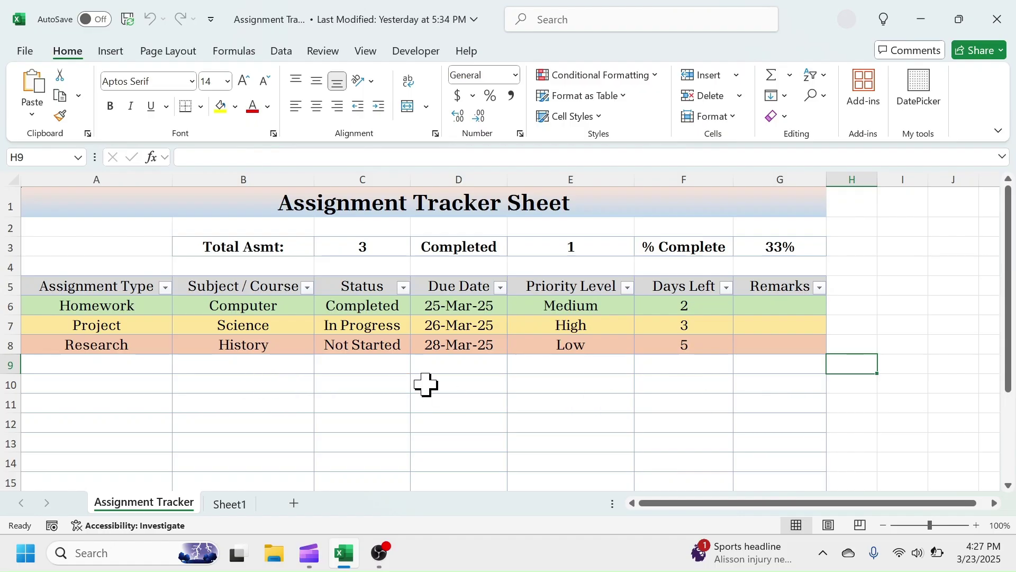
# - Try Completed, Not Started and In Progress as row 9's status, then clear it
pyautogui.click(376, 364)
pyautogui.click(417, 365)
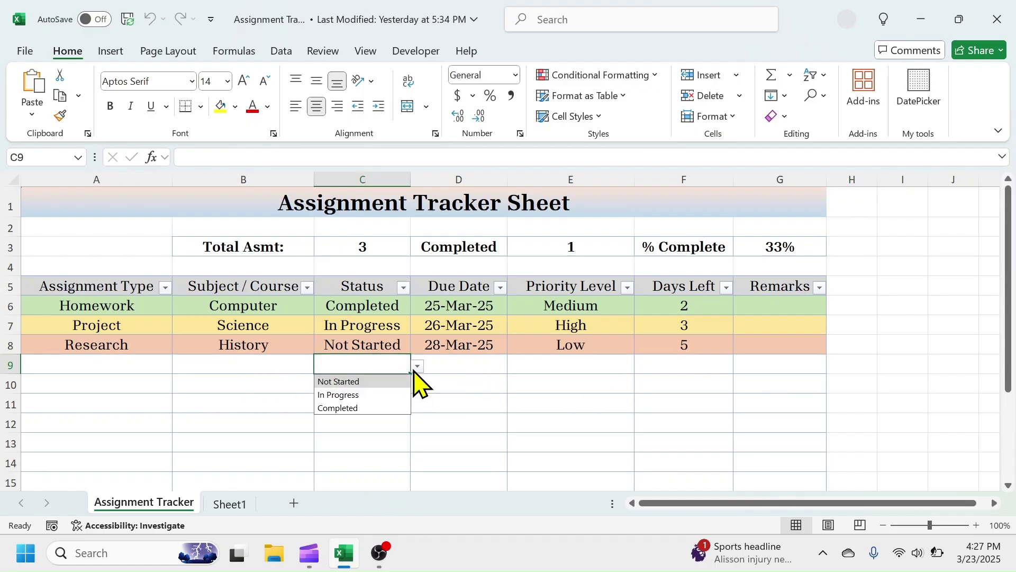
pyautogui.click(349, 409)
pyautogui.click(417, 365)
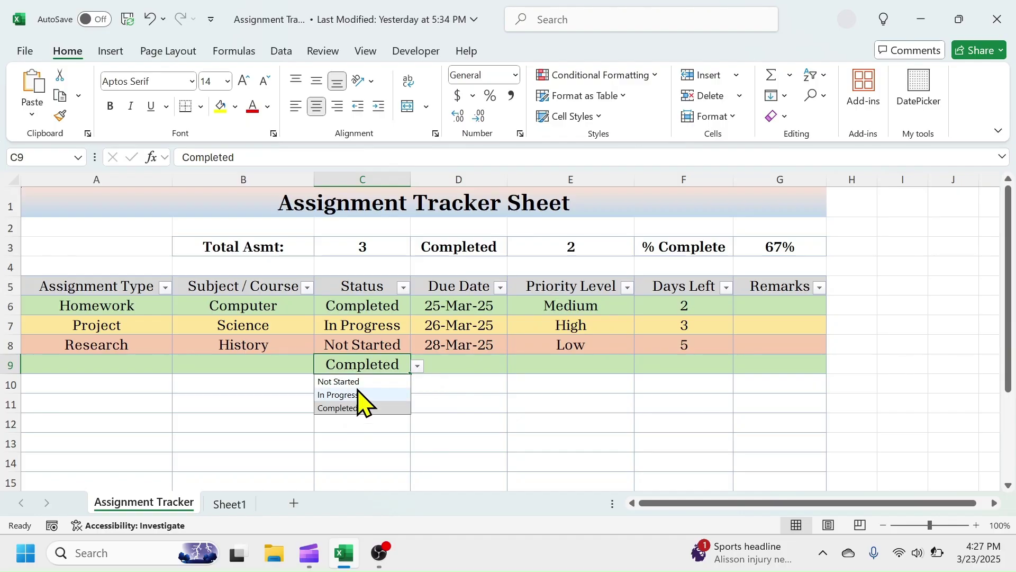
pyautogui.click(350, 382)
pyautogui.click(418, 365)
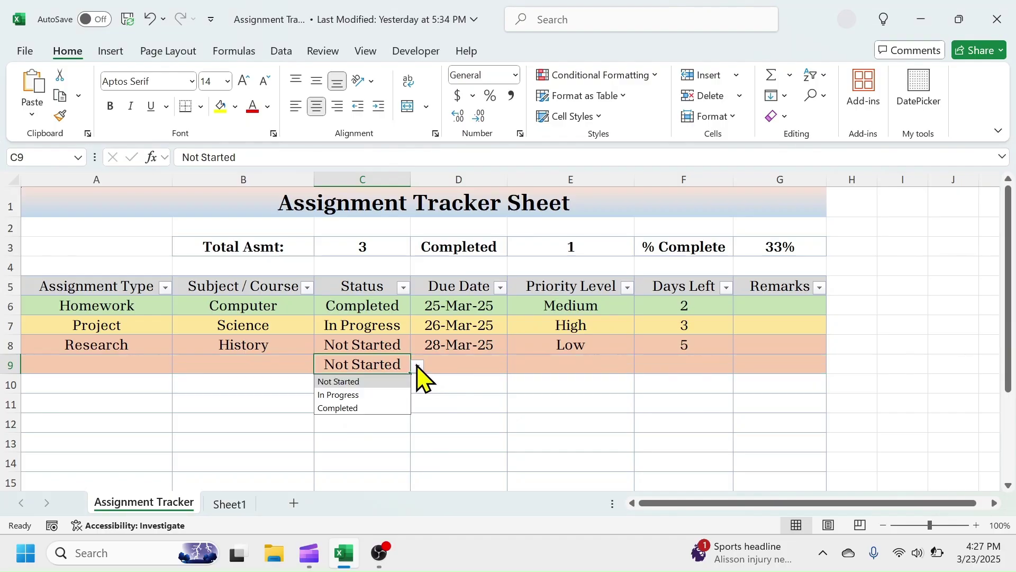
pyautogui.click(350, 395)
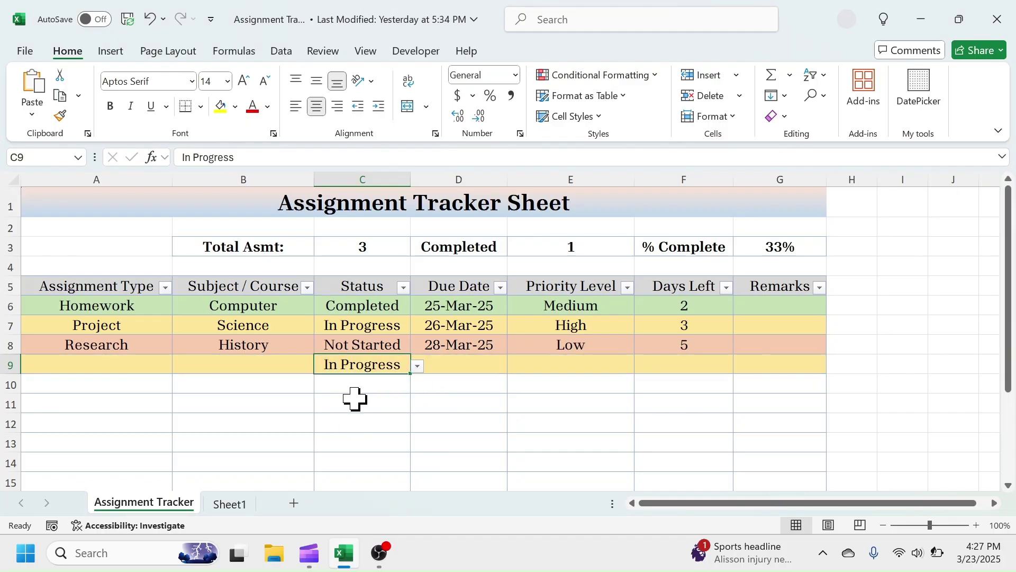
pyautogui.press('Delete')
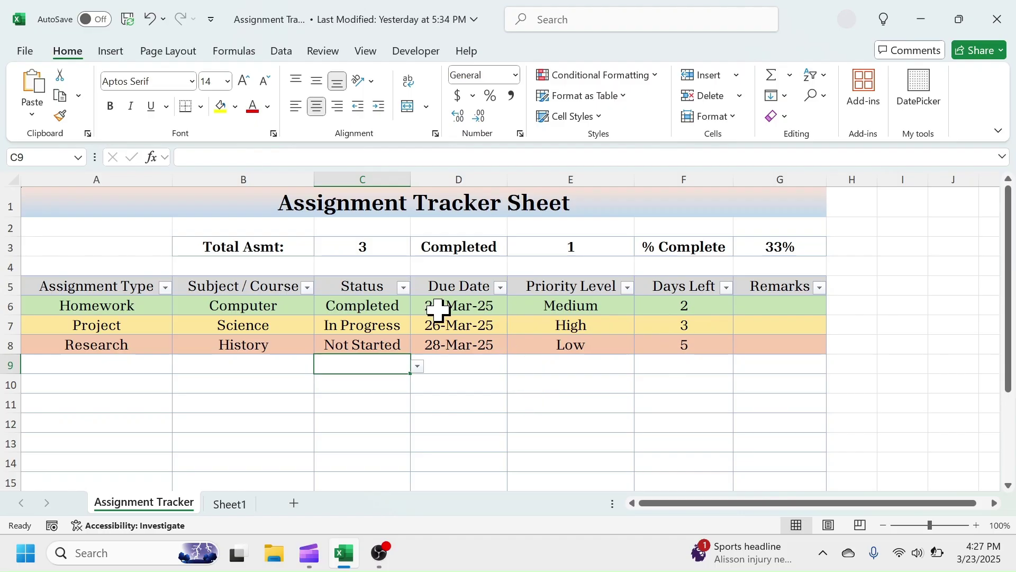
# - Review the total, completed and percent-complete summary formulas in C3, E3 and G3
pyautogui.click(386, 246)
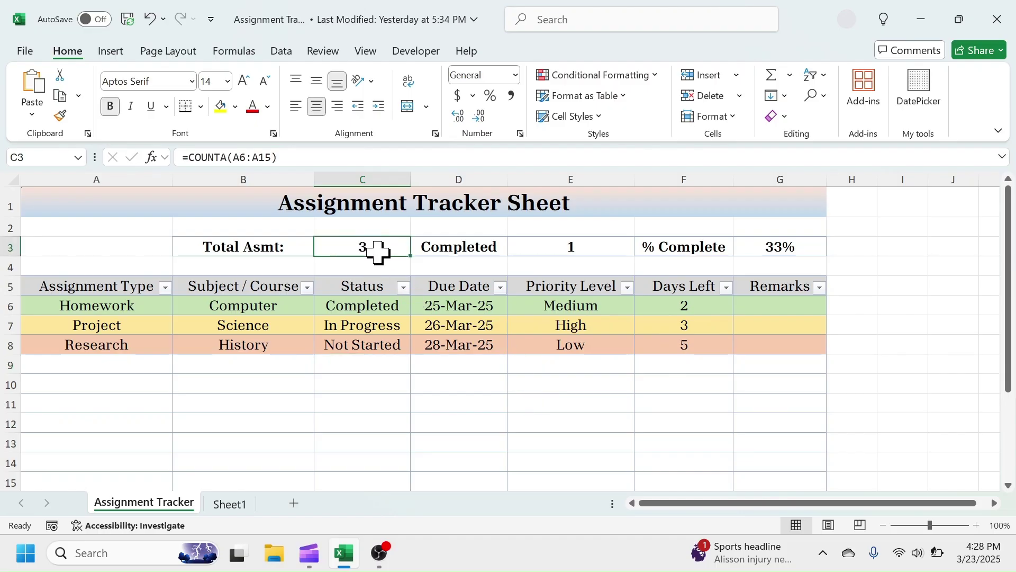
pyautogui.click(531, 252)
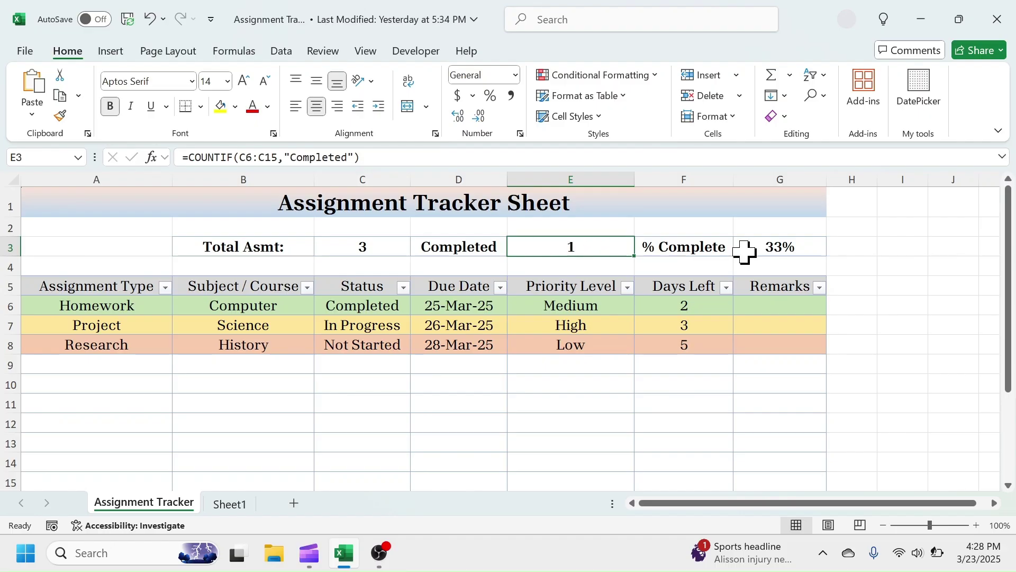
pyautogui.click(767, 253)
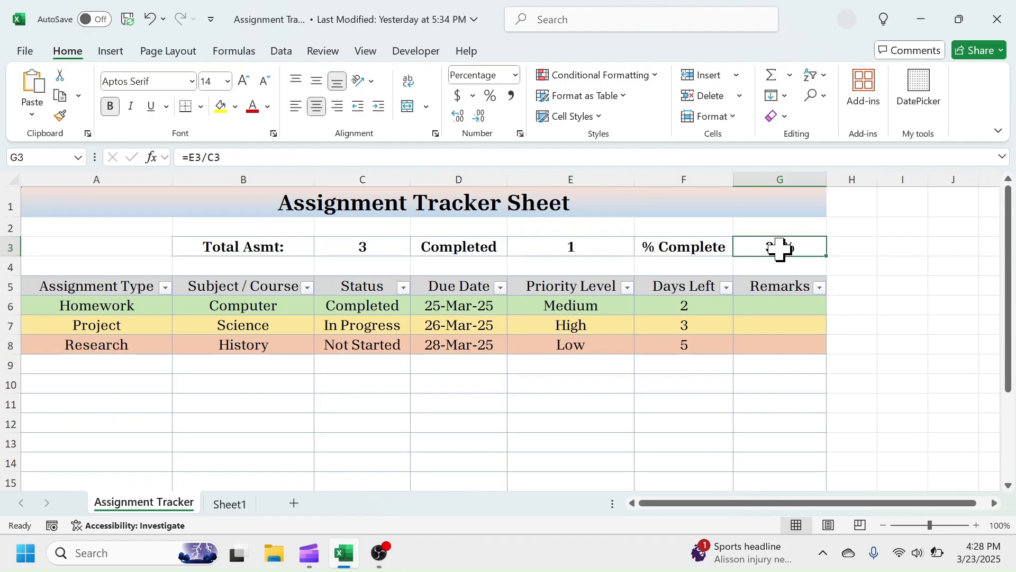
pyautogui.click(887, 312)
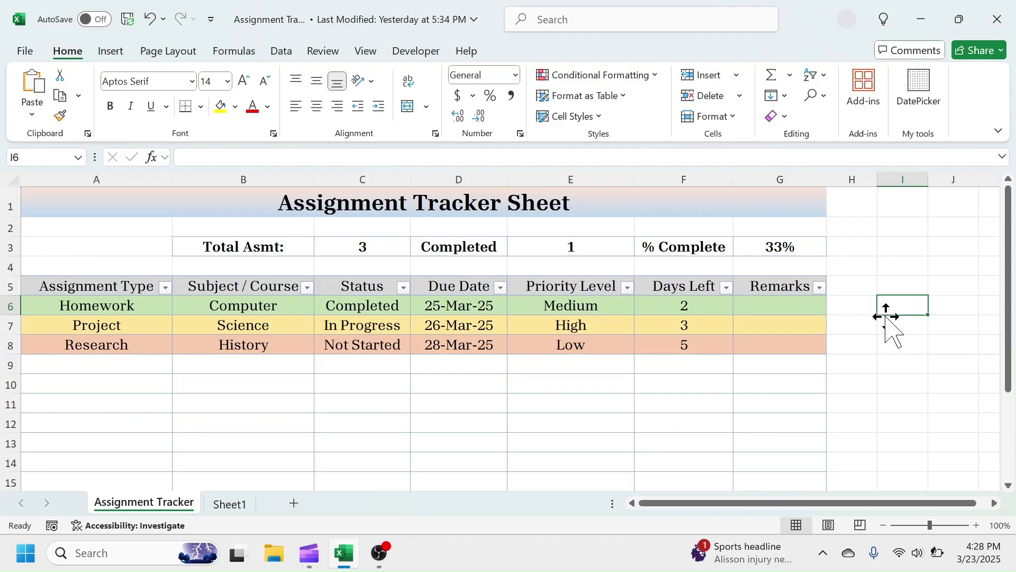
# - On Sheet1, enter the title 'Assignment Tracker Sheet' in A1 and enlarge its font twice
pyautogui.click(231, 504)
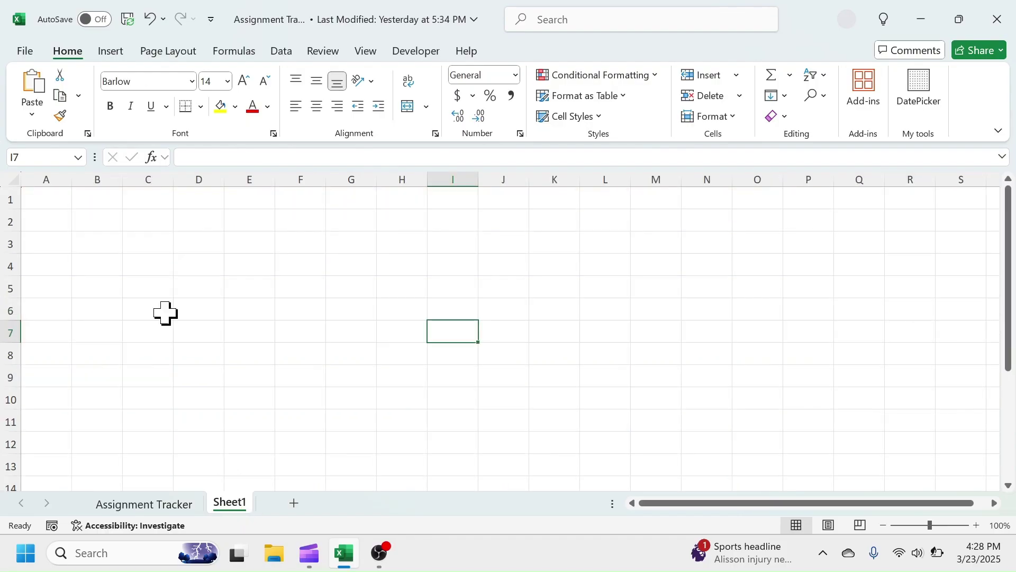
pyautogui.click(49, 206)
pyautogui.write('Assignment Tracker Sheet')
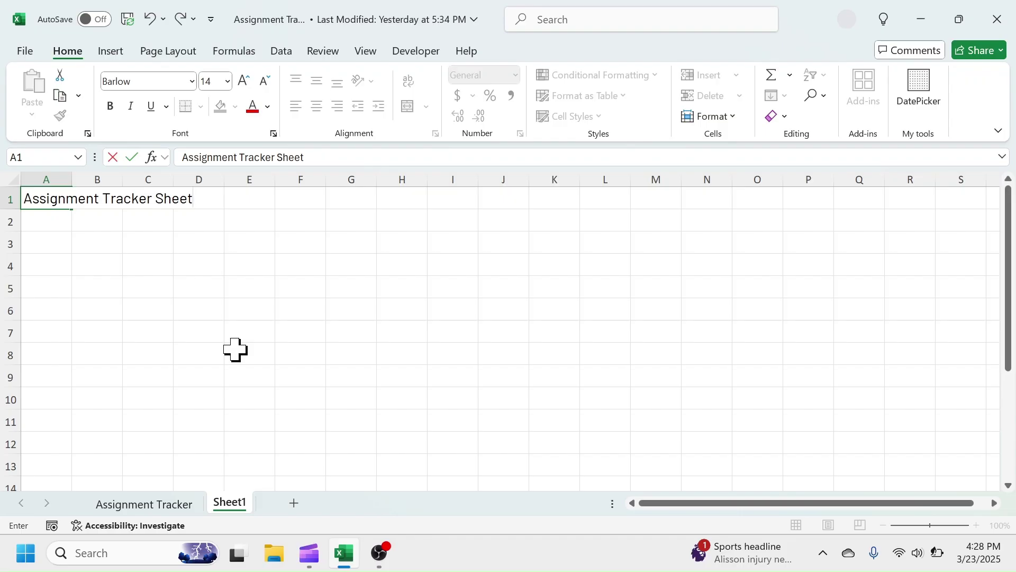
pyautogui.click(45, 197)
pyautogui.click(244, 80)
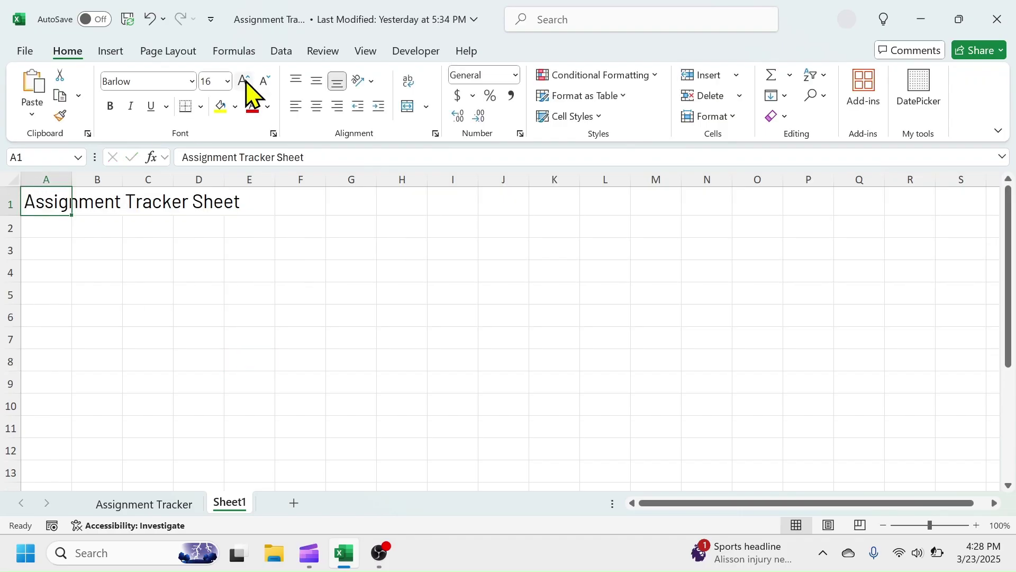
pyautogui.click(244, 80)
# - Enter the headings Assignment Type and Subject/Course in A5:B5, widening column A
pyautogui.click(55, 298)
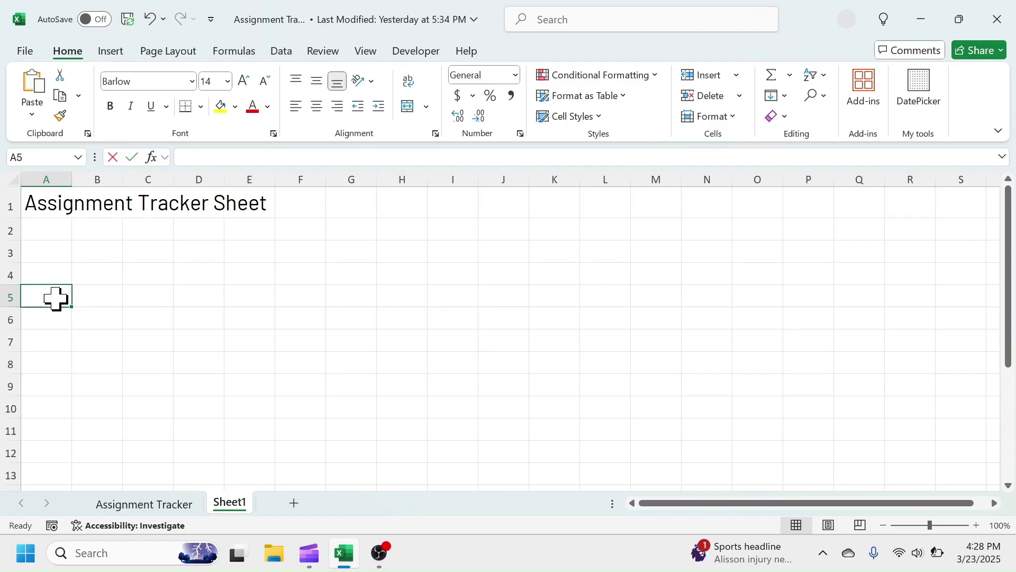
pyautogui.write('Assignment Type')
pyautogui.click(97, 338)
pyautogui.moveTo(71, 179); pyautogui.dragTo(146, 182)
pyautogui.press('Up')
pyautogui.press('Up')
pyautogui.write('S')
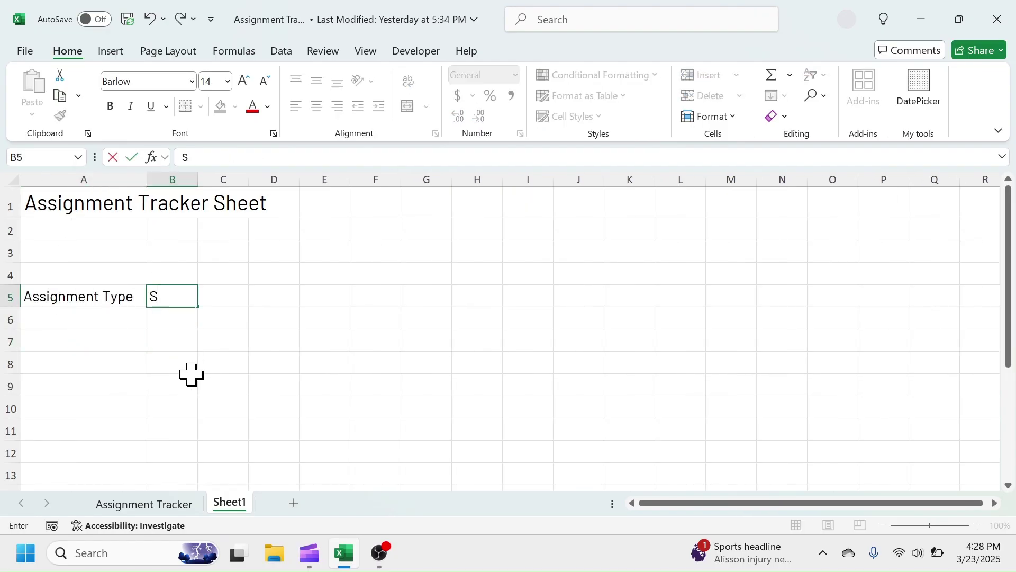
pyautogui.write('hect/Cours')
pyautogui.press('Tab')
# - Add the Status, Due Date and Priority Level headings, widening column E
pyautogui.write('Status')
pyautogui.press('Tab')
pyautogui.write('Due Date')
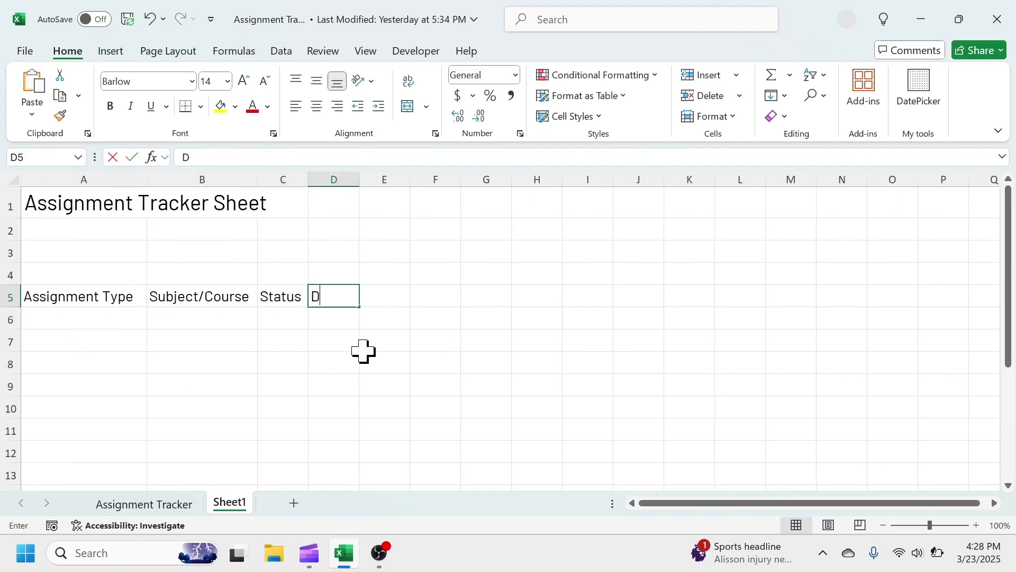
pyautogui.click(370, 338)
pyautogui.press('Up')
pyautogui.press('Up')
pyautogui.write('Priority Level')
pyautogui.click(336, 343)
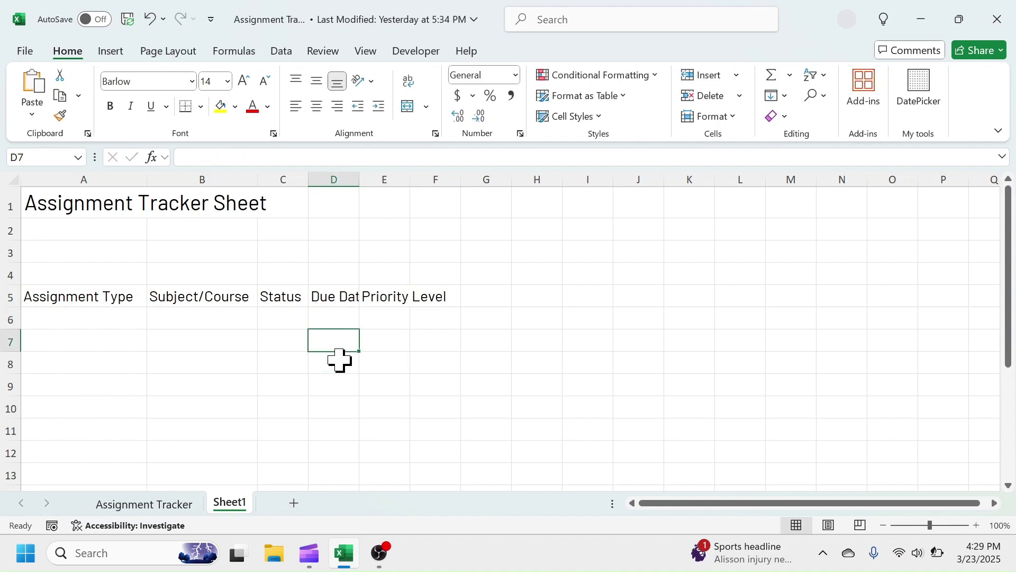
pyautogui.moveTo(411, 179); pyautogui.dragTo(452, 180)
# - Add Days Left and Remarks in F5:G5, then widen columns C, D and F to fit
pyautogui.click(478, 296)
pyautogui.write('Days Left')
pyautogui.press('Tab')
pyautogui.write('Remarks')
pyautogui.click(544, 379)
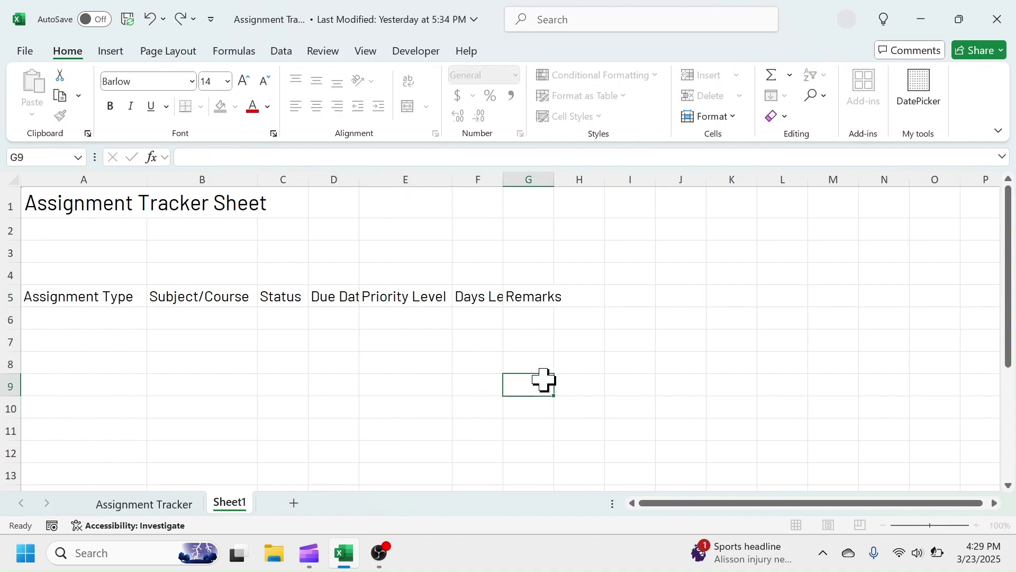
pyautogui.moveTo(309, 179); pyautogui.dragTo(459, 180)
pyautogui.moveTo(553, 179); pyautogui.dragTo(580, 180)
pyautogui.moveTo(630, 179); pyautogui.dragTo(782, 180)
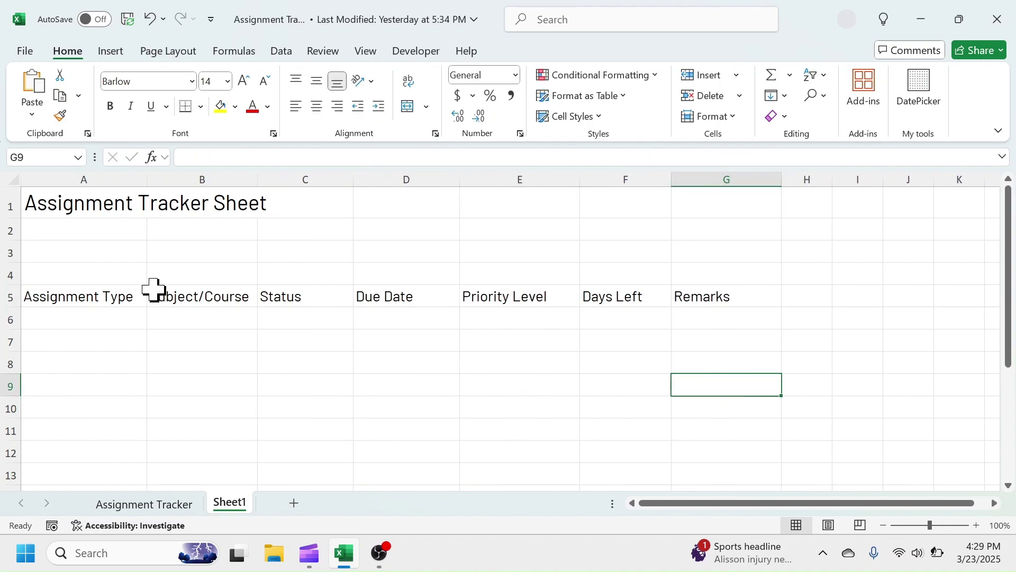
# - Fill the heading row A5:G5 light grey
pyautogui.moveTo(108, 301); pyautogui.dragTo(699, 296)
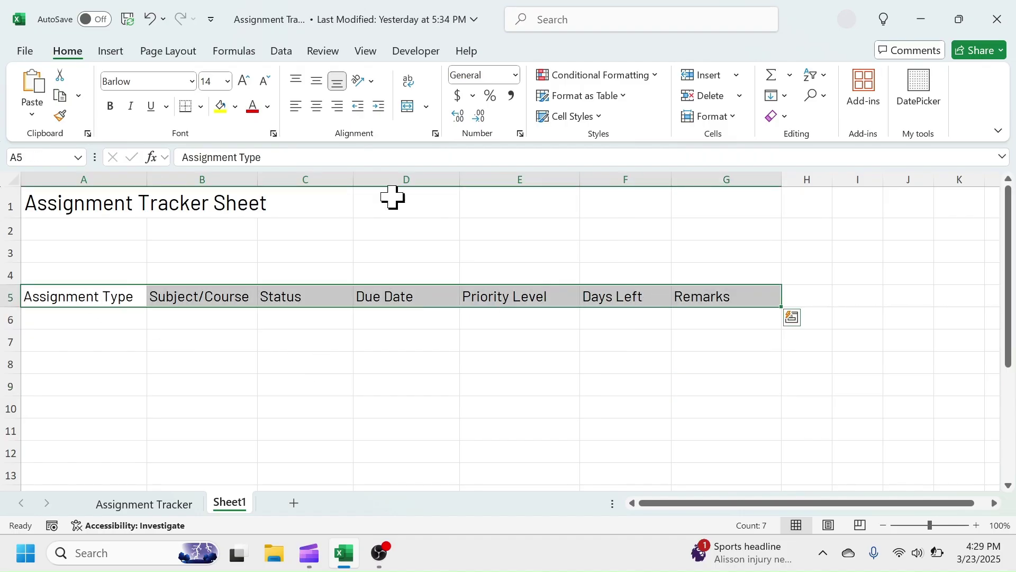
pyautogui.click(235, 107)
pyautogui.click(218, 235)
# - Bold the title in A1, then merge and centre it across A1:G1
pyautogui.click(79, 202)
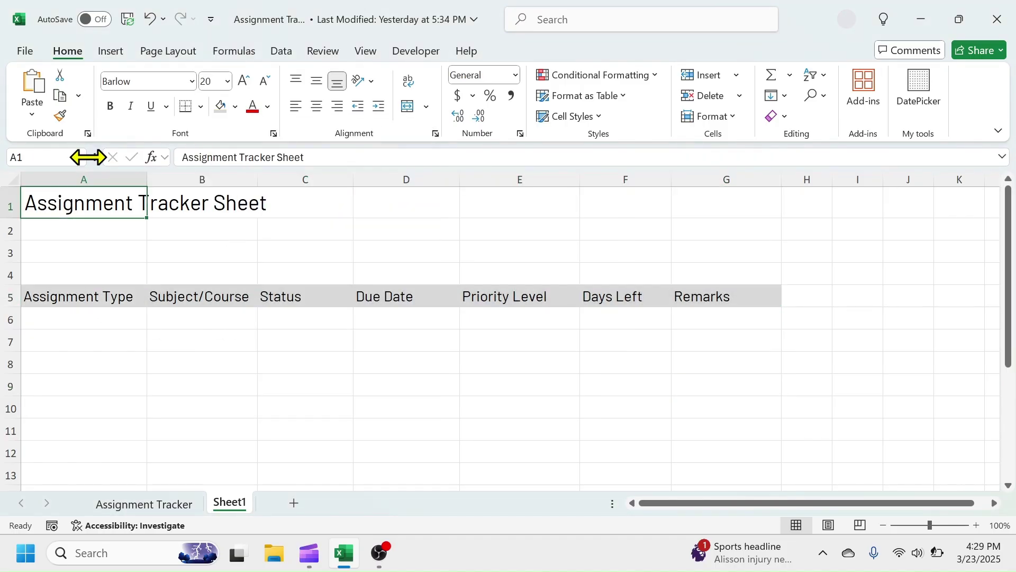
pyautogui.click(110, 106)
pyautogui.moveTo(75, 204); pyautogui.dragTo(686, 204)
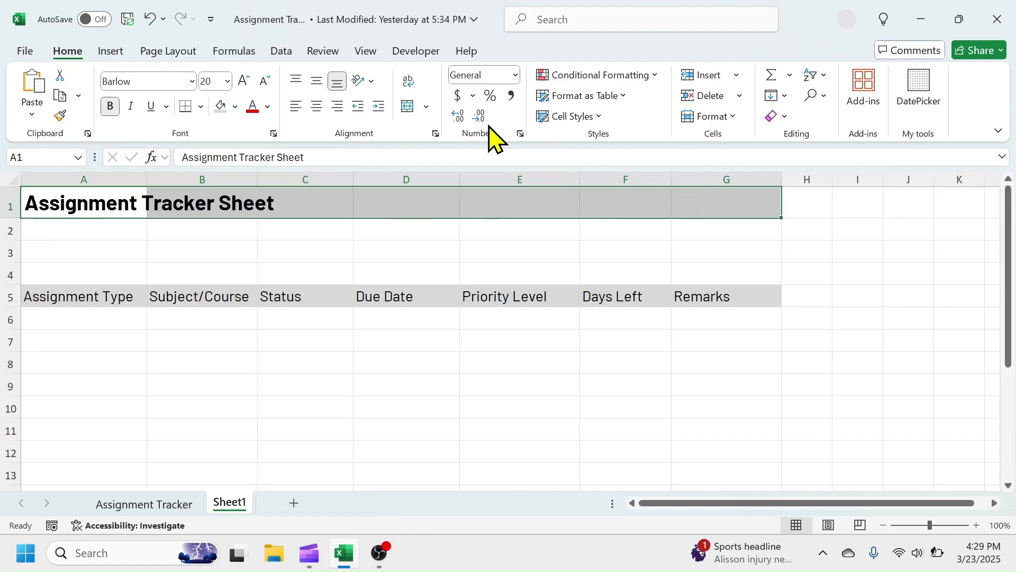
pyautogui.click(408, 107)
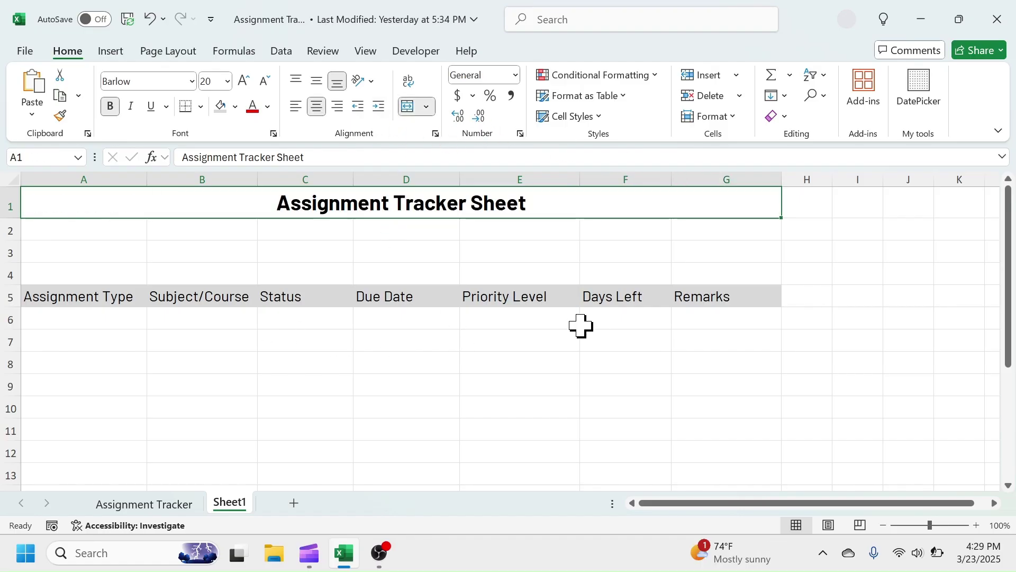
# - Apply All Borders to the table area A5:G13
pyautogui.moveTo(74, 298); pyautogui.dragTo(726, 468)
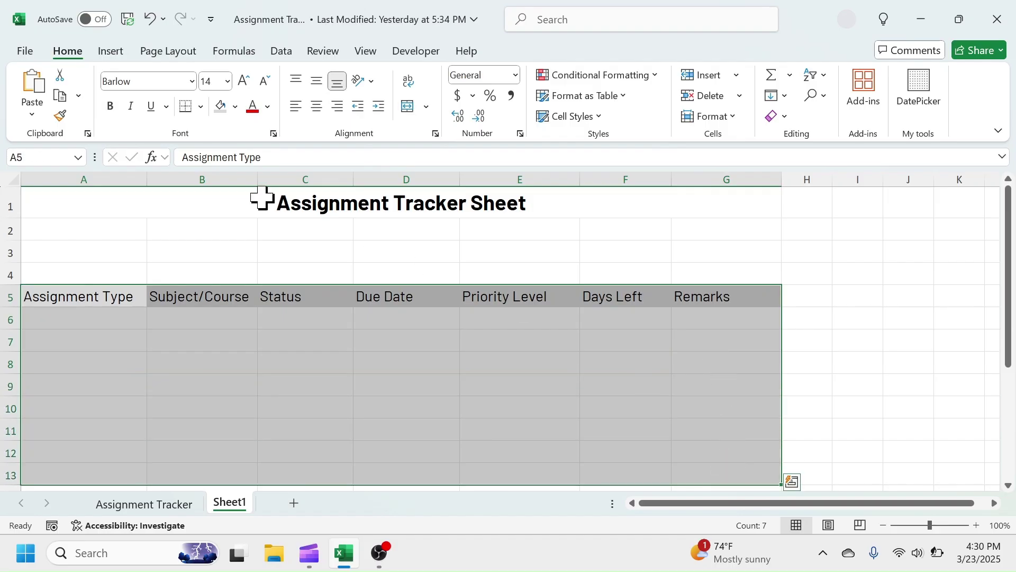
pyautogui.click(200, 107)
pyautogui.click(211, 271)
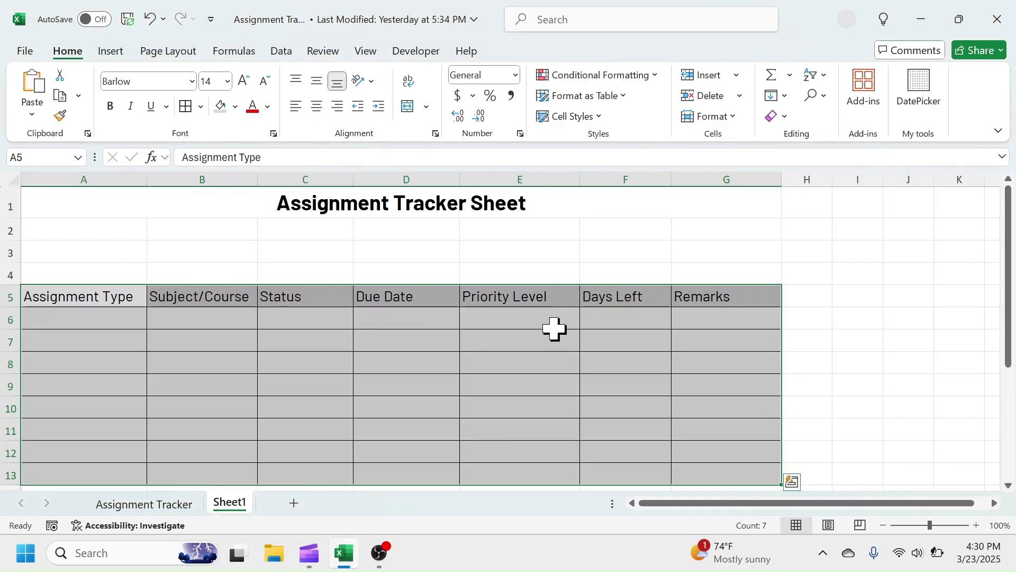
pyautogui.click(495, 376)
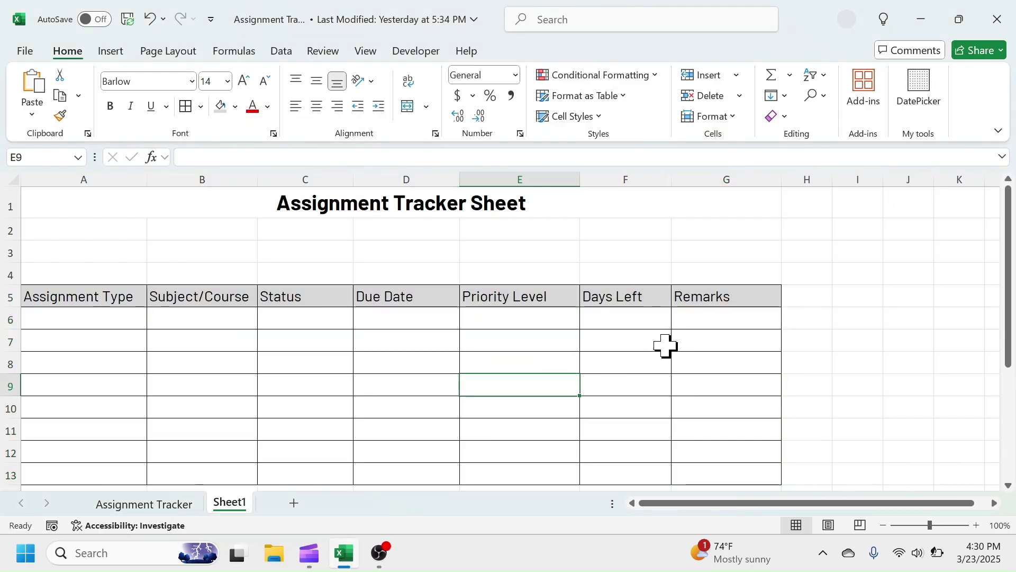
# - Restrict A6:A13 to a list: Homework, Essay, Presentation, Project, Research
pyautogui.moveTo(92, 321); pyautogui.dragTo(95, 473)
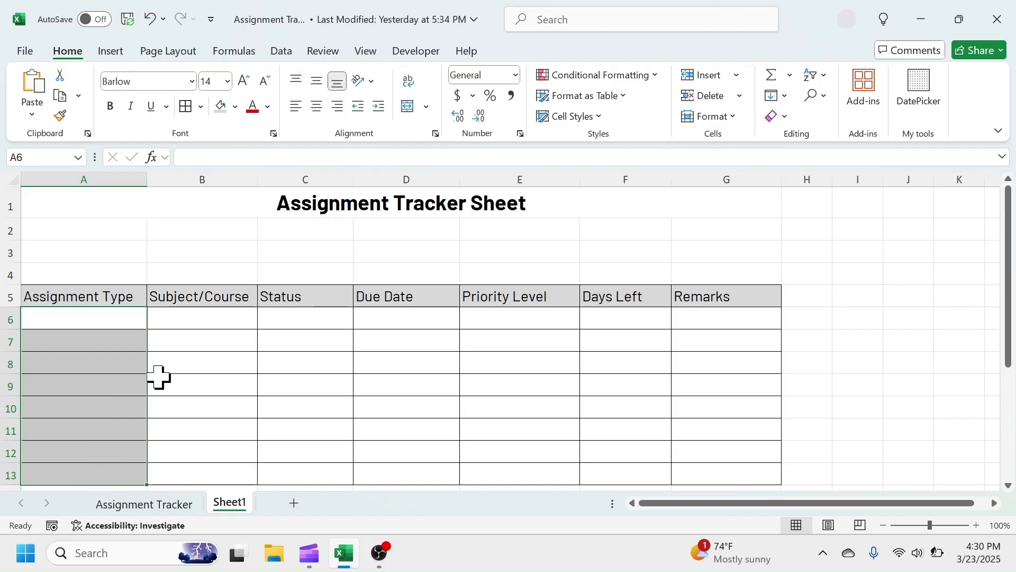
pyautogui.click(288, 51)
pyautogui.click(694, 118)
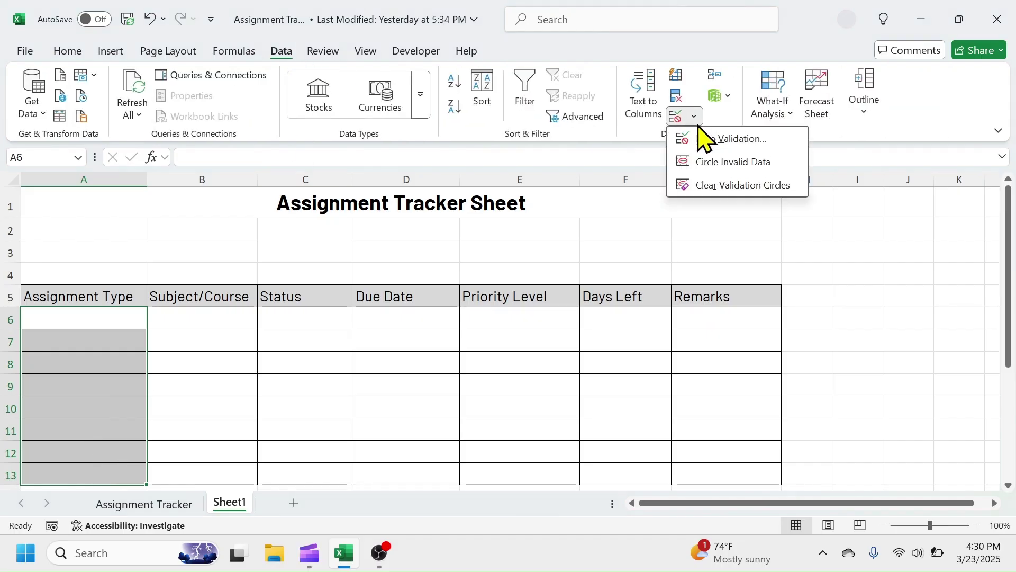
pyautogui.click(726, 139)
pyautogui.click(613, 217)
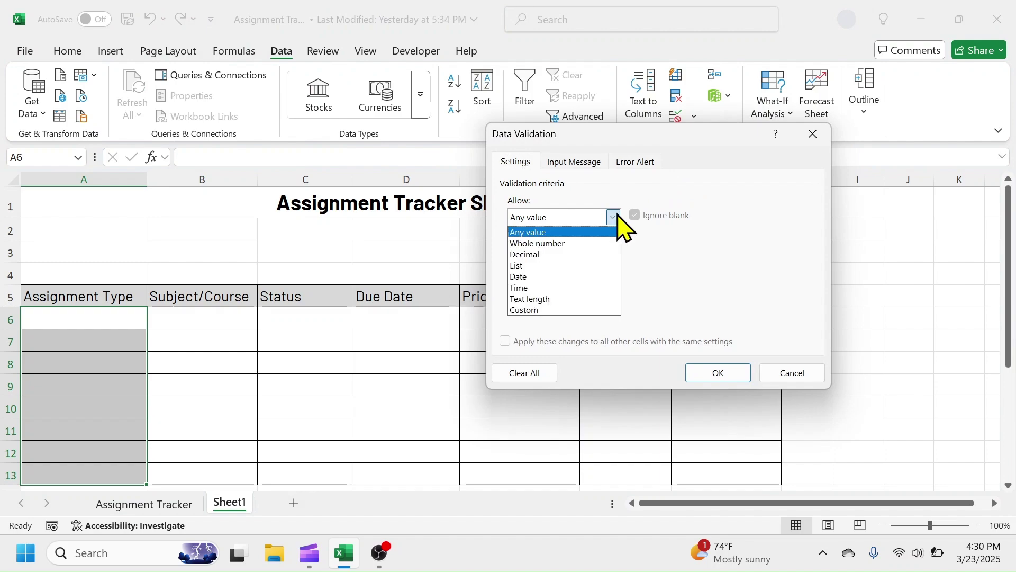
pyautogui.click(530, 265)
pyautogui.click(522, 286)
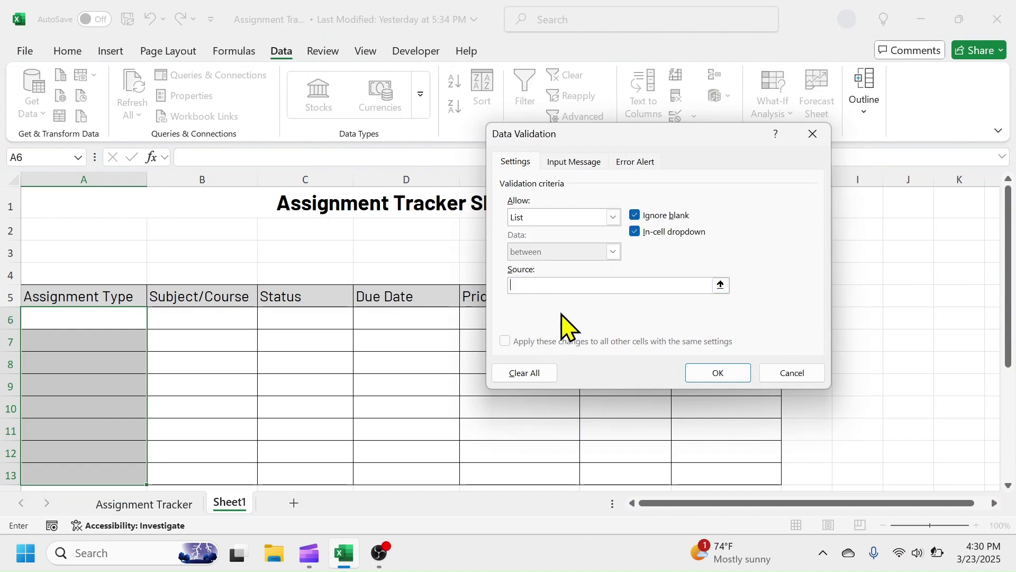
pyautogui.write('Homew')
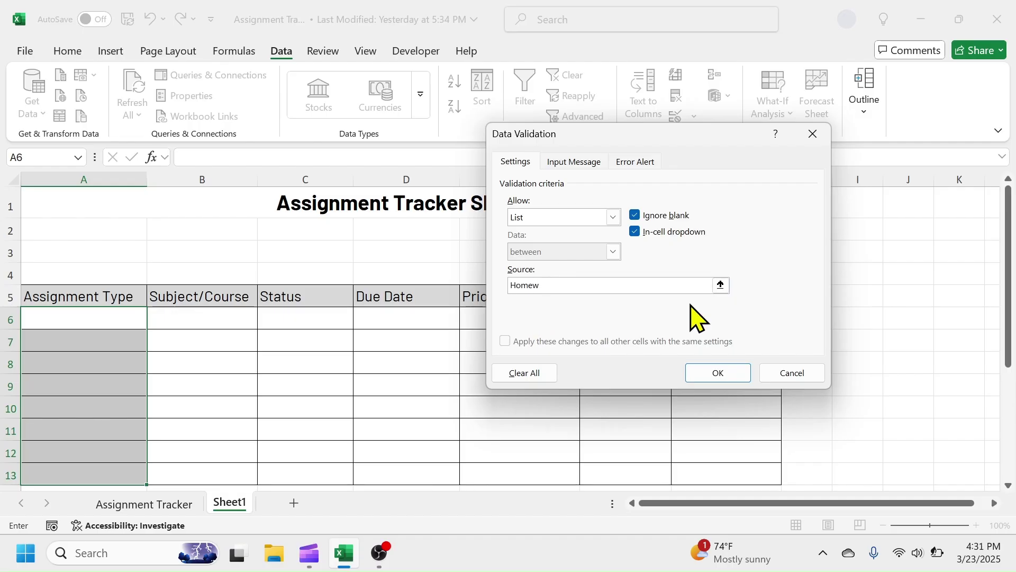
pyautogui.write('ork,Essay,Presentation,Project,Research')
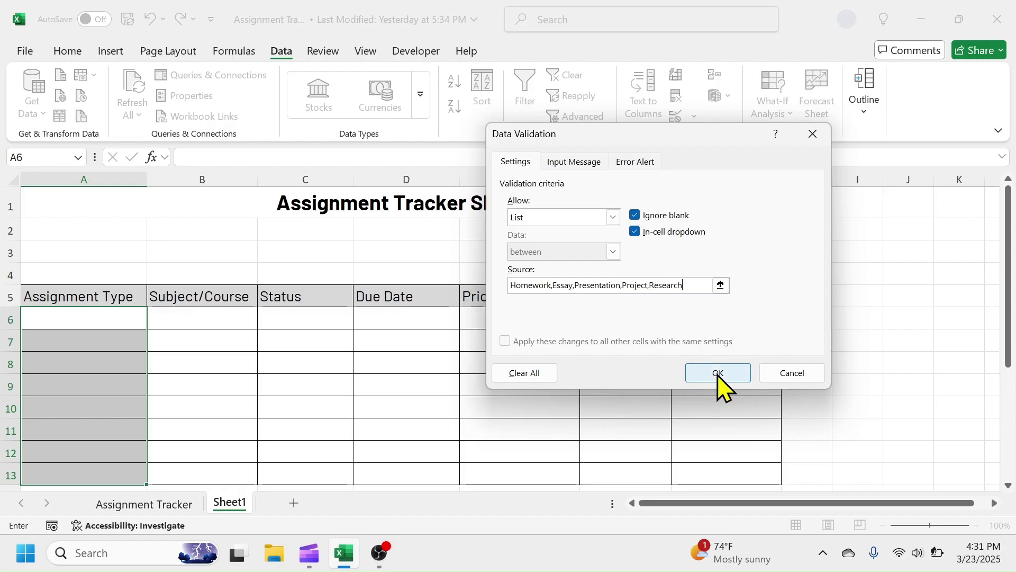
pyautogui.click(720, 373)
# - Choose Essay for A6 and Presentation for A7 from the dropdown
pyautogui.click(127, 324)
pyautogui.click(154, 322)
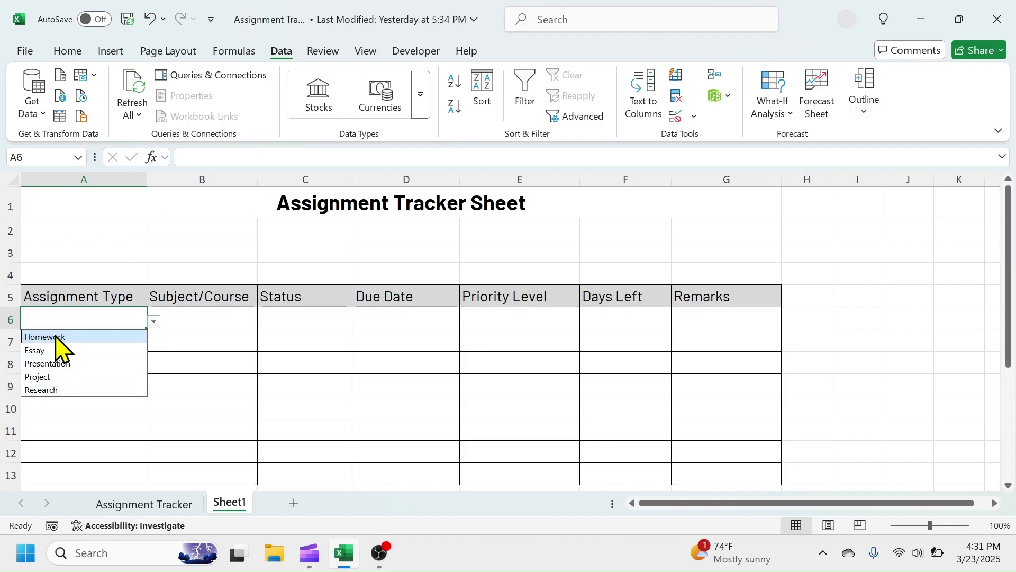
pyautogui.click(50, 351)
pyautogui.click(100, 340)
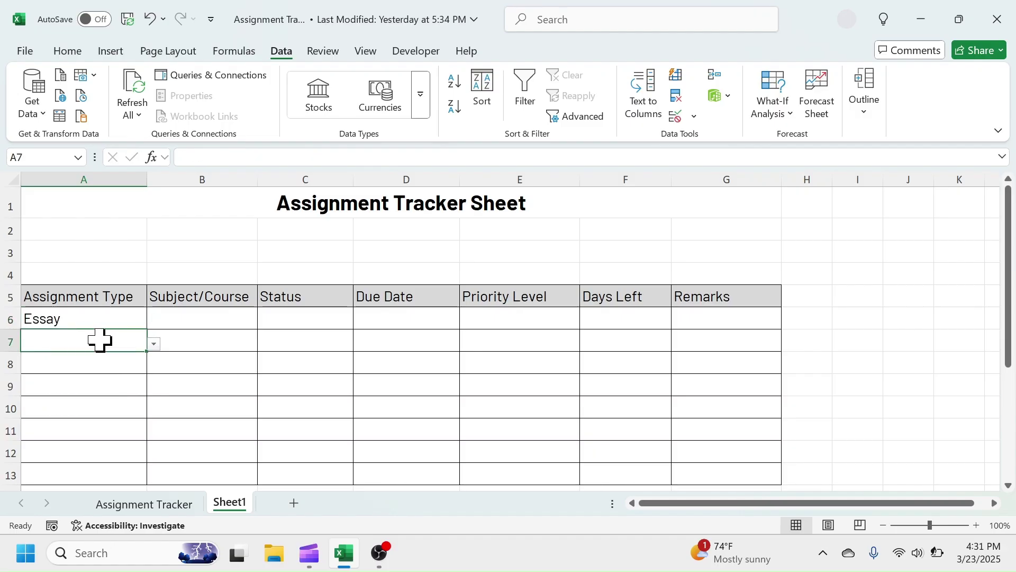
pyautogui.click(154, 344)
pyautogui.click(66, 385)
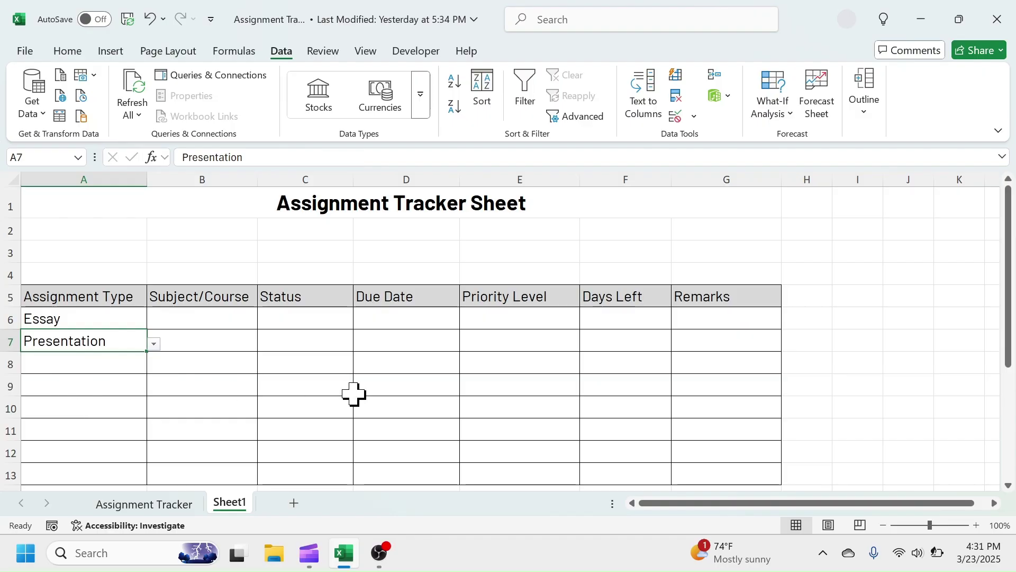
# - Restrict B6:B13 to a list: Math, Science, Computer, Hostory
pyautogui.moveTo(201, 341); pyautogui.dragTo(212, 473)
pyautogui.click(694, 116)
pyautogui.click(704, 139)
pyautogui.click(613, 217)
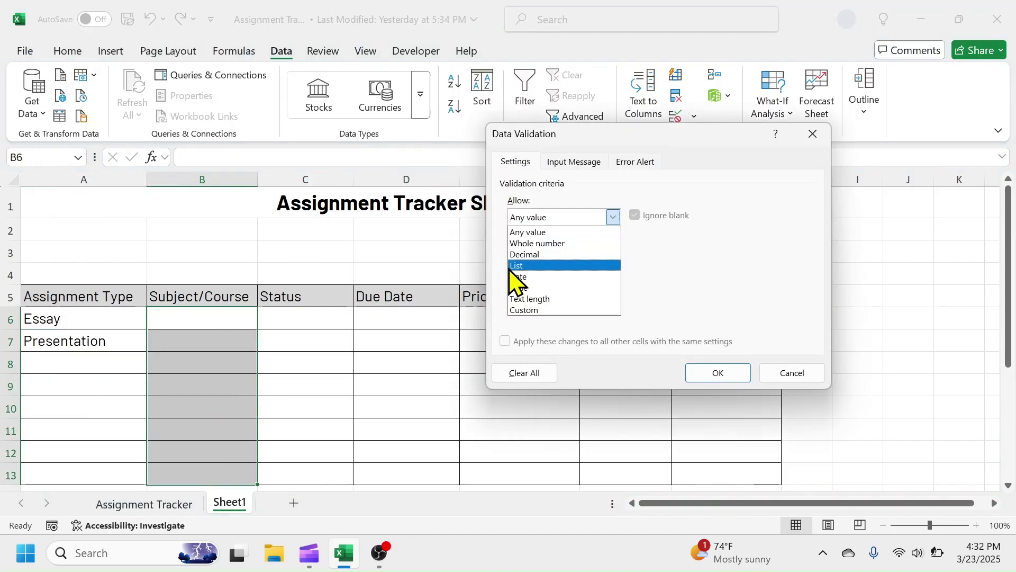
pyautogui.click(511, 266)
pyautogui.click(533, 285)
pyautogui.write('Math,Science,Computer')
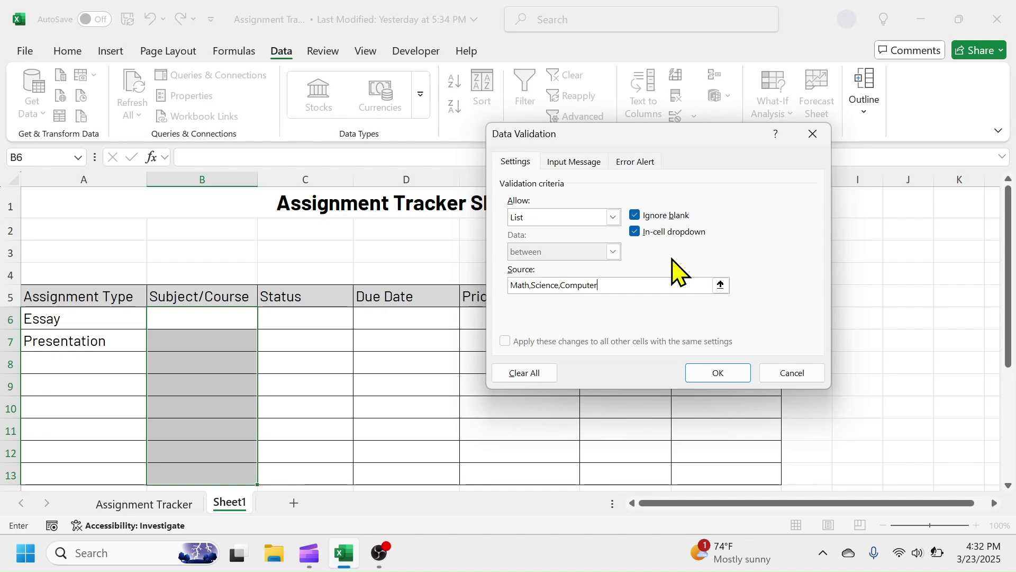
pyautogui.write(',Hostory')
pyautogui.click(718, 373)
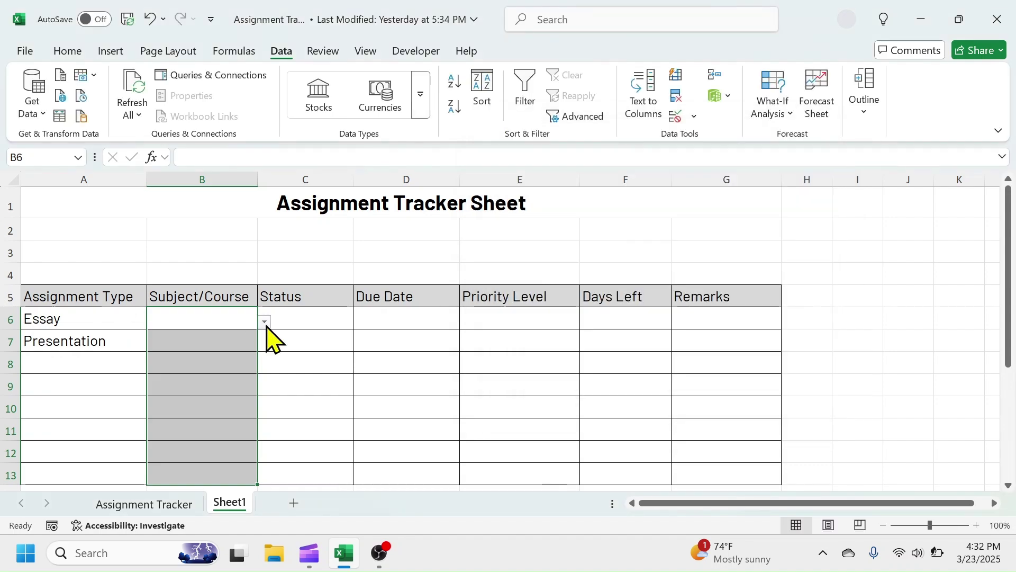
# - Choose Computer as B6's subject and open B7's subject list
pyautogui.click(264, 322)
pyautogui.click(164, 364)
pyautogui.click(231, 342)
pyautogui.click(264, 344)
# - Pick Science for B7 and restrict C6:C13 to Completed, In Progress, Not Started
pyautogui.click(177, 373)
pyautogui.moveTo(306, 318); pyautogui.dragTo(318, 477)
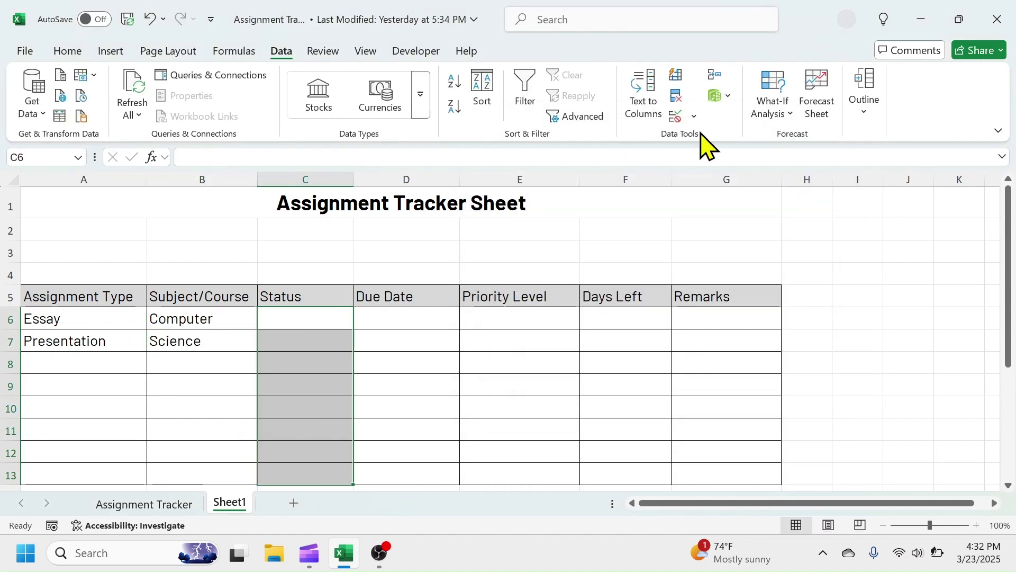
pyautogui.click(676, 115)
pyautogui.click(614, 217)
pyautogui.click(511, 265)
pyautogui.click(609, 285)
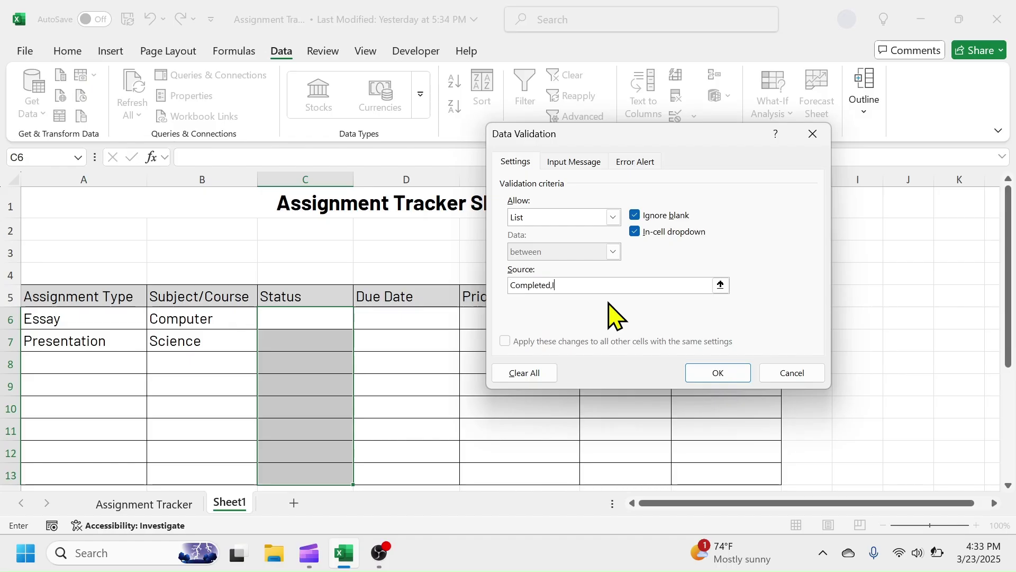
pyautogui.write('Completed,In Progress,Not Started')
pyautogui.press('Return')
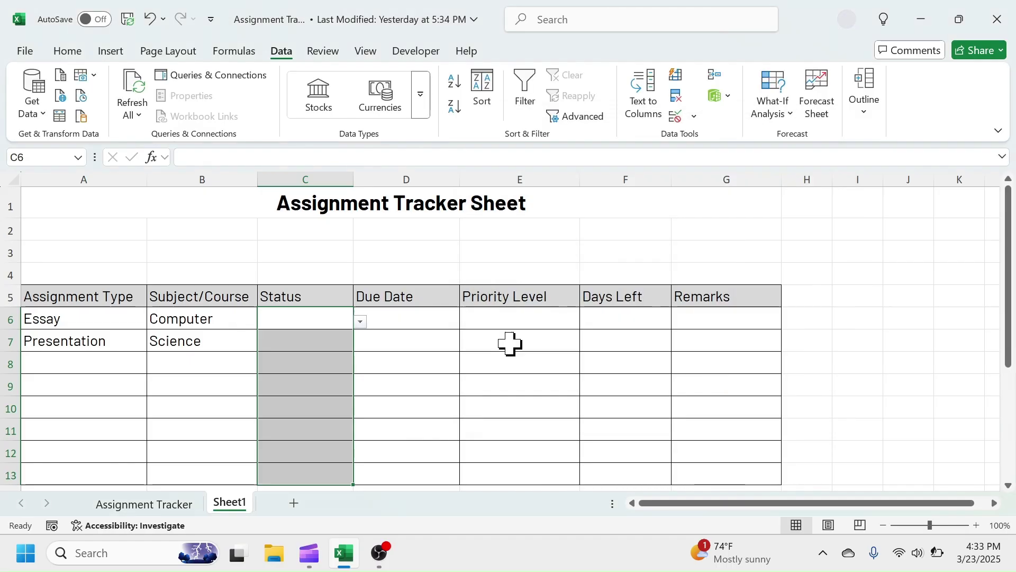
# - Set C6's status to Completed and C7's to In Progress
pyautogui.click(360, 322)
pyautogui.click(300, 341)
pyautogui.click(286, 370)
# - Restrict the Priority Level cells E6:E13 to a High, Medium, Low list
pyautogui.moveTo(519, 318); pyautogui.dragTo(519, 477)
pyautogui.click(676, 116)
pyautogui.click(614, 217)
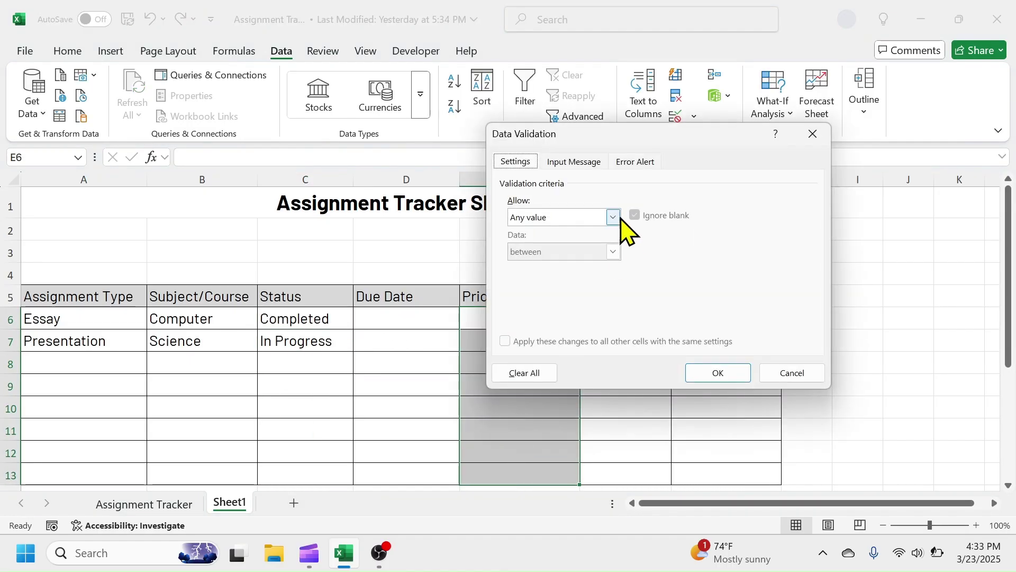
pyautogui.click(524, 265)
pyautogui.click(547, 286)
pyautogui.write('High,Medium,Low')
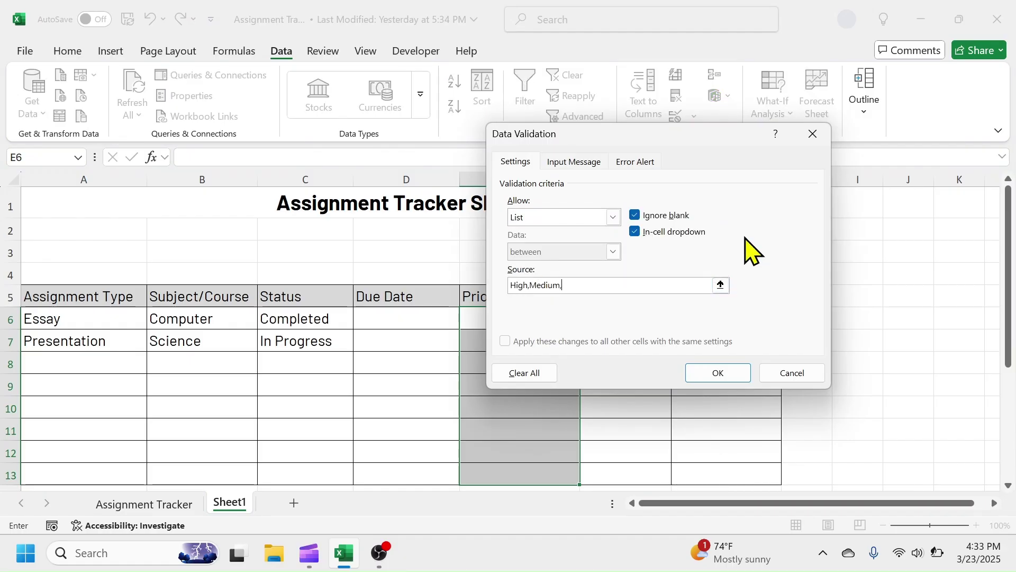
pyautogui.click(711, 370)
# - Set E6's priority to Medium and E7's to High
pyautogui.click(586, 318)
pyautogui.click(479, 350)
pyautogui.press('Return')
pyautogui.click(586, 342)
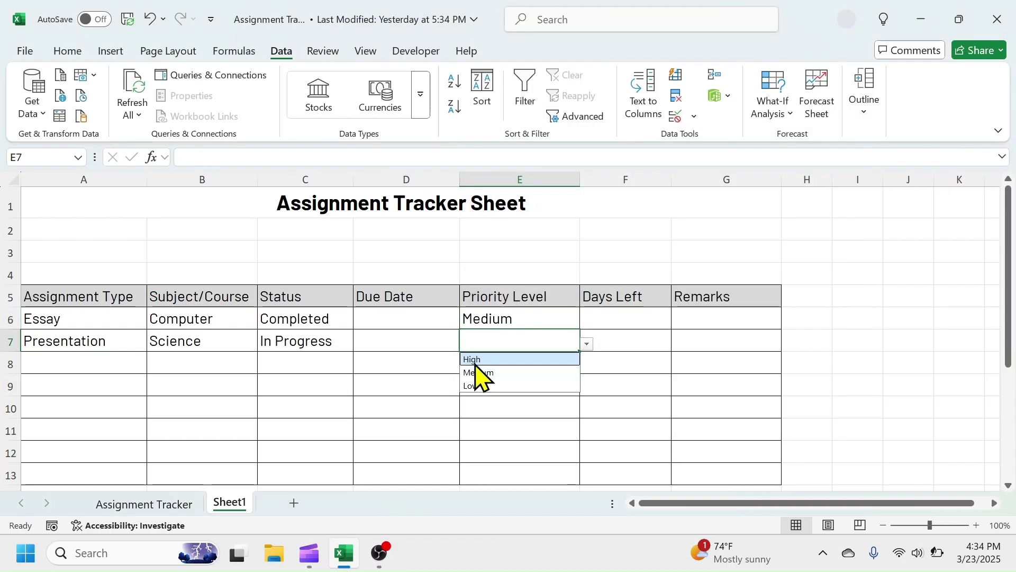
pyautogui.click(479, 356)
pyautogui.click(628, 322)
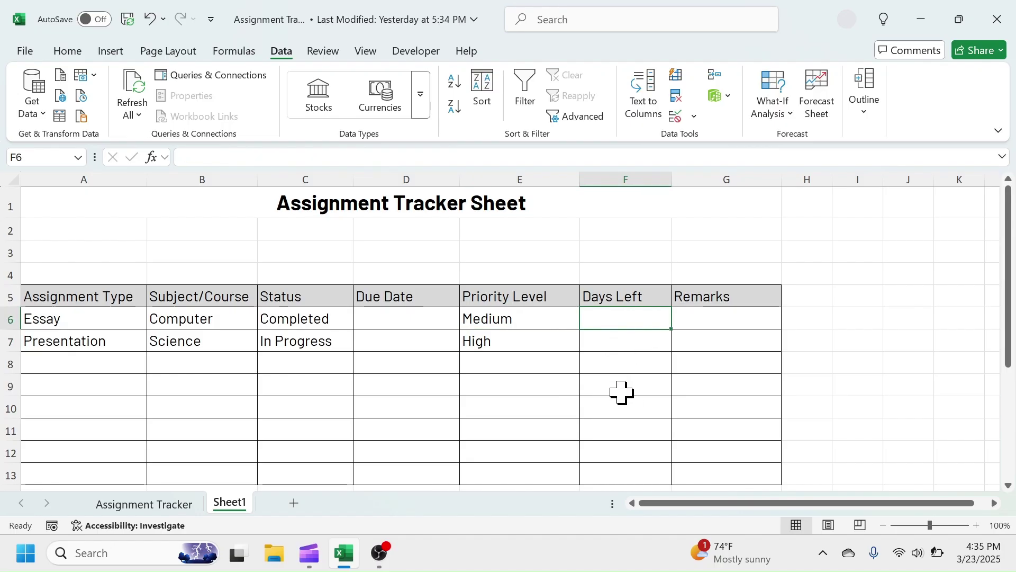
# - Enter =D6-TODAY() in F6 and fill it down to F13
pyautogui.write('=')
pyautogui.click(385, 319)
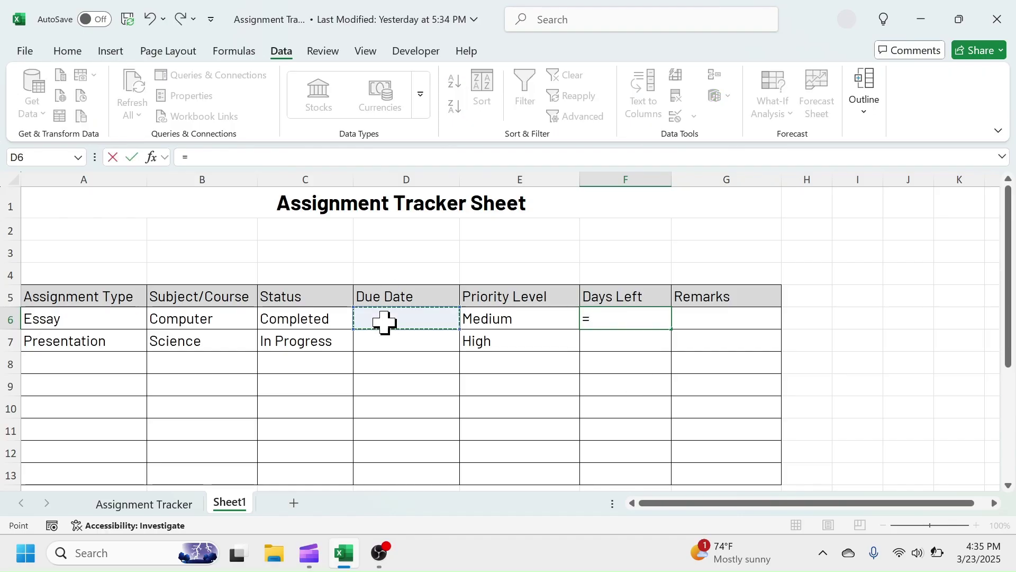
pyautogui.write('-to')
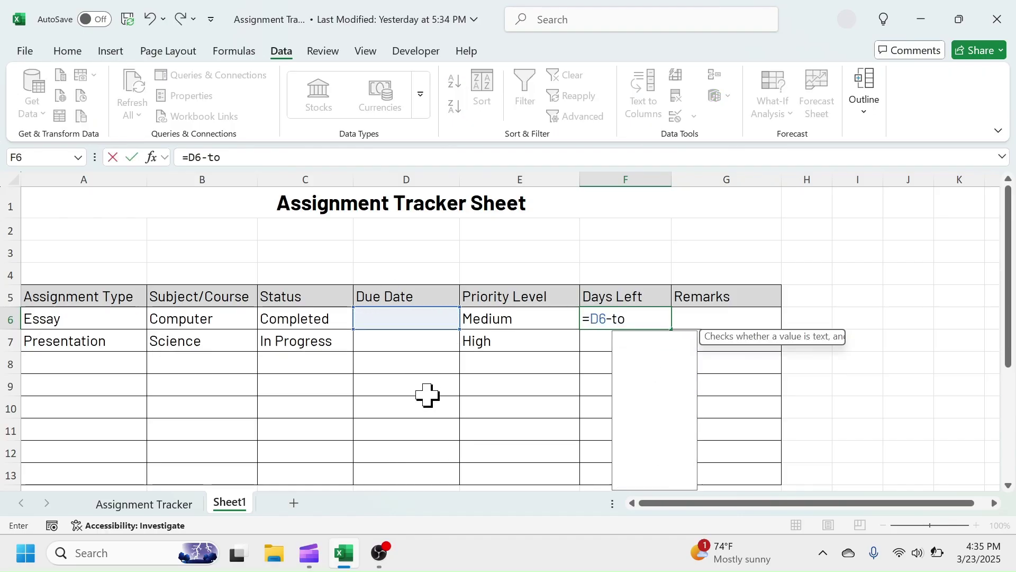
pyautogui.write('day()')
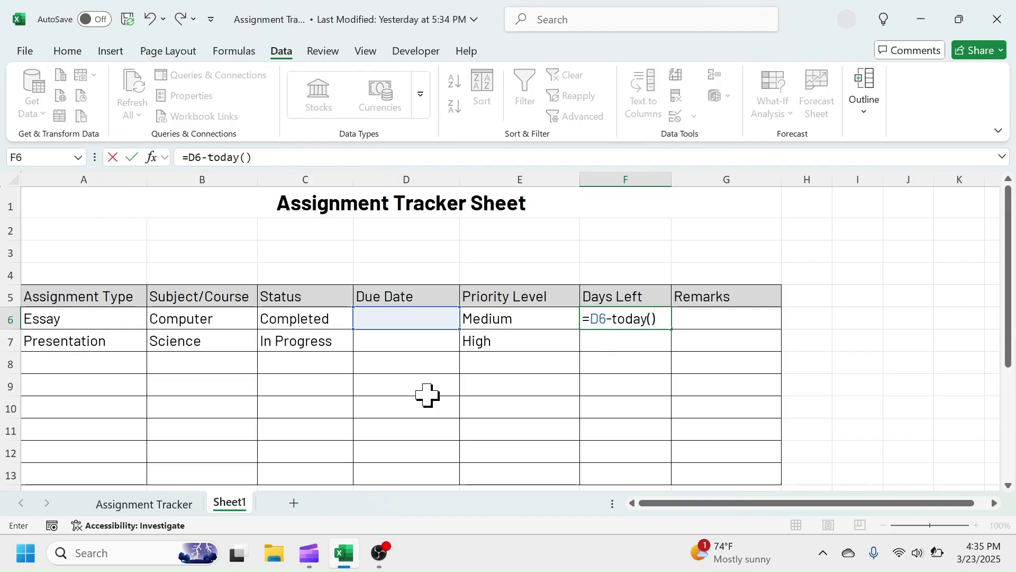
pyautogui.press('Return')
pyautogui.click(633, 315)
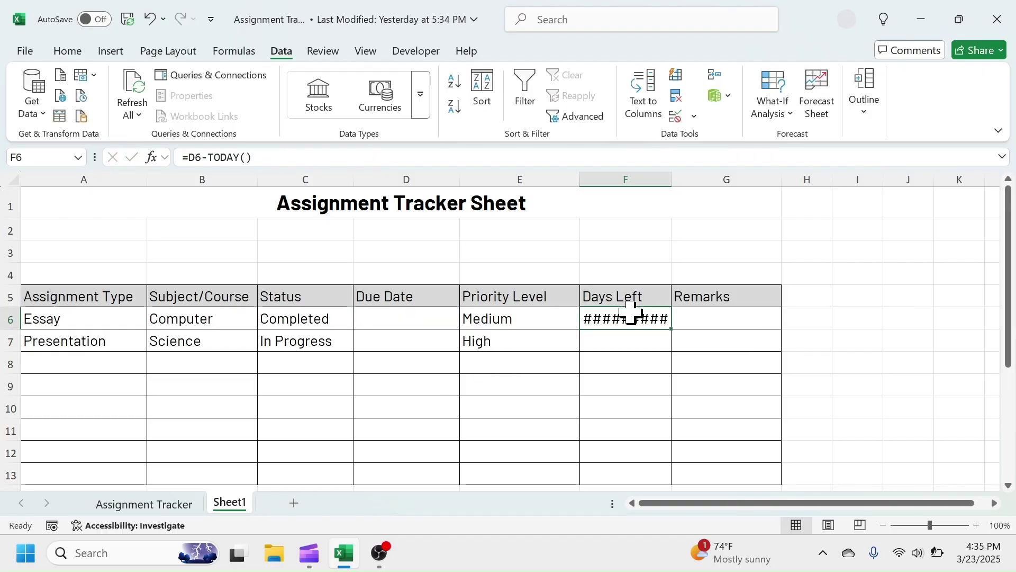
pyautogui.moveTo(670, 332); pyautogui.dragTo(654, 478)
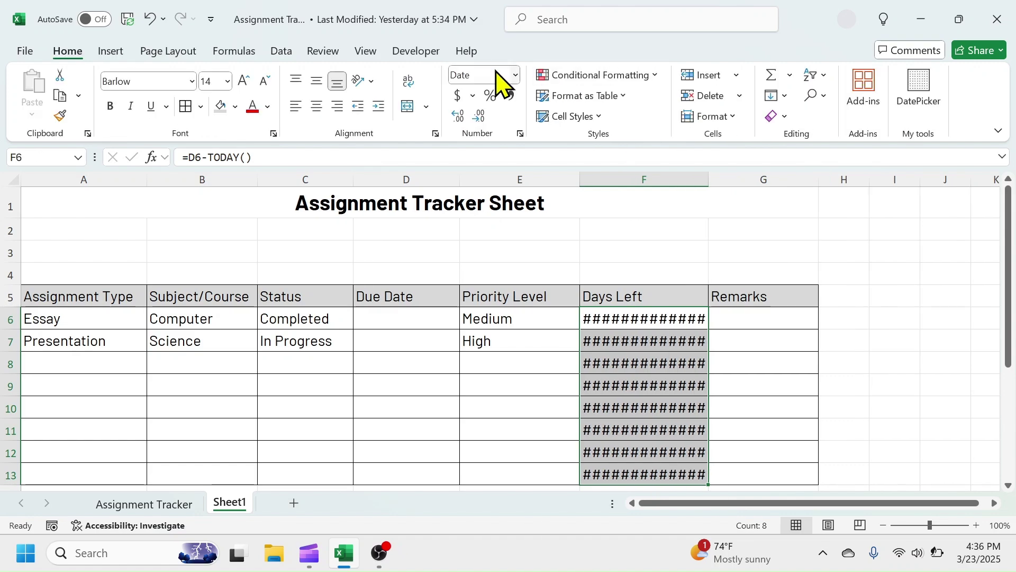
# - Format Days Left as Number and pick 29-Mar-25 as D6's due date from the calendar
pyautogui.click(515, 75)
pyautogui.click(513, 147)
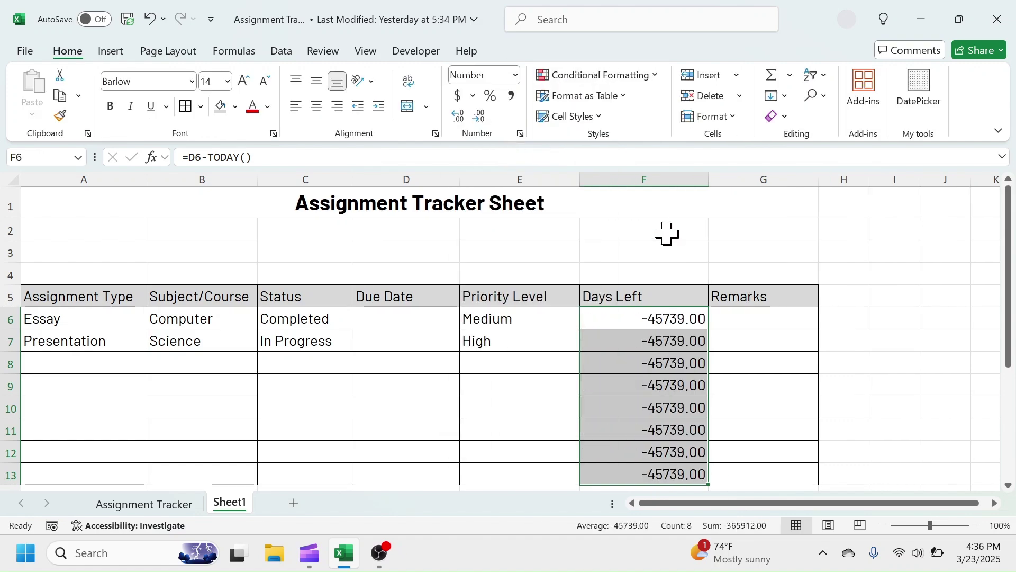
pyautogui.click(404, 320)
pyautogui.click(923, 98)
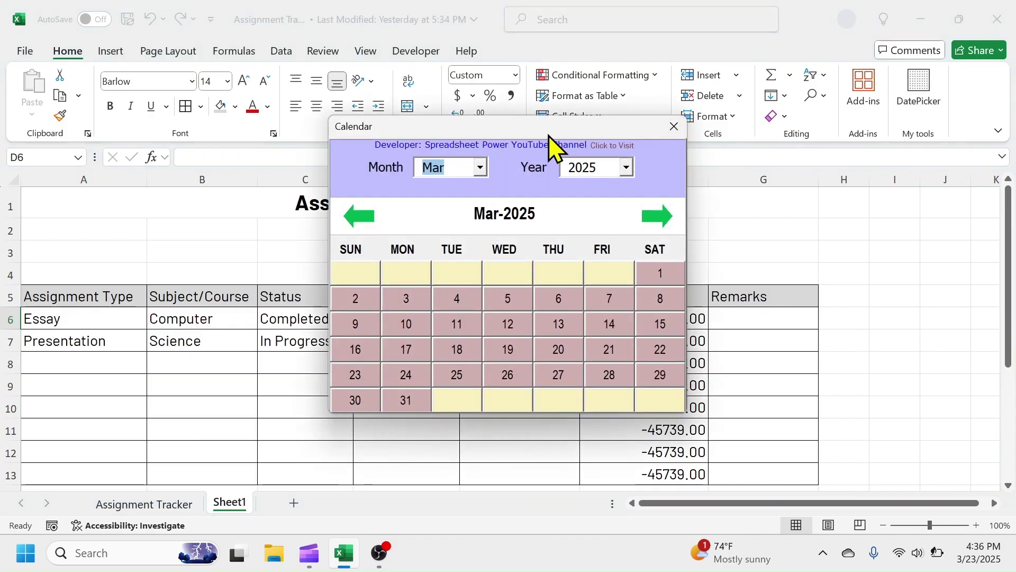
pyautogui.moveTo(551, 142); pyautogui.dragTo(831, 136)
pyautogui.click(940, 367)
pyautogui.click(953, 120)
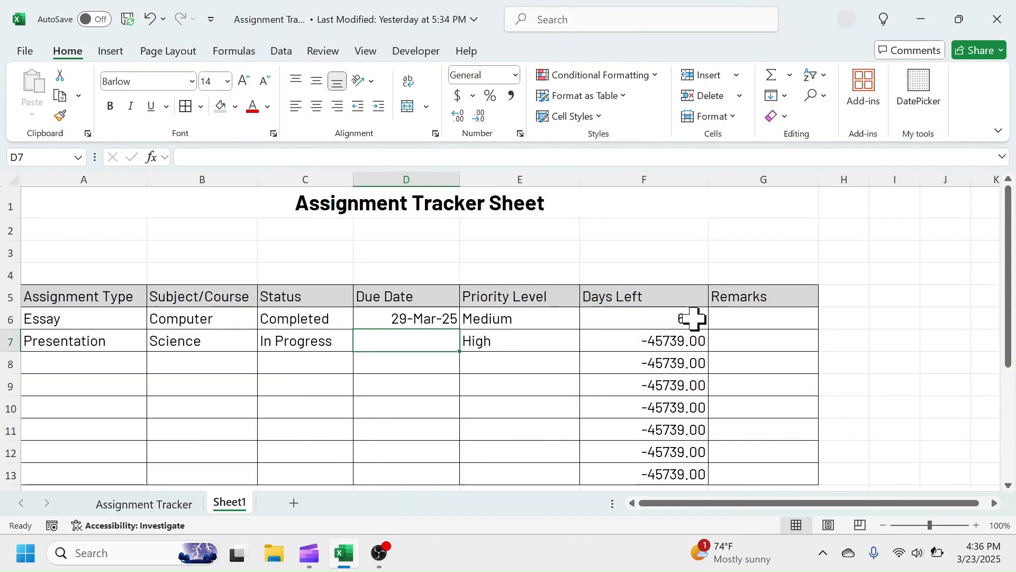
# - Remove decimal places from F6:F13 and check the formulas in F9 and F6
pyautogui.moveTo(694, 319); pyautogui.dragTo(676, 473)
pyautogui.click(479, 116)
pyautogui.click(479, 115)
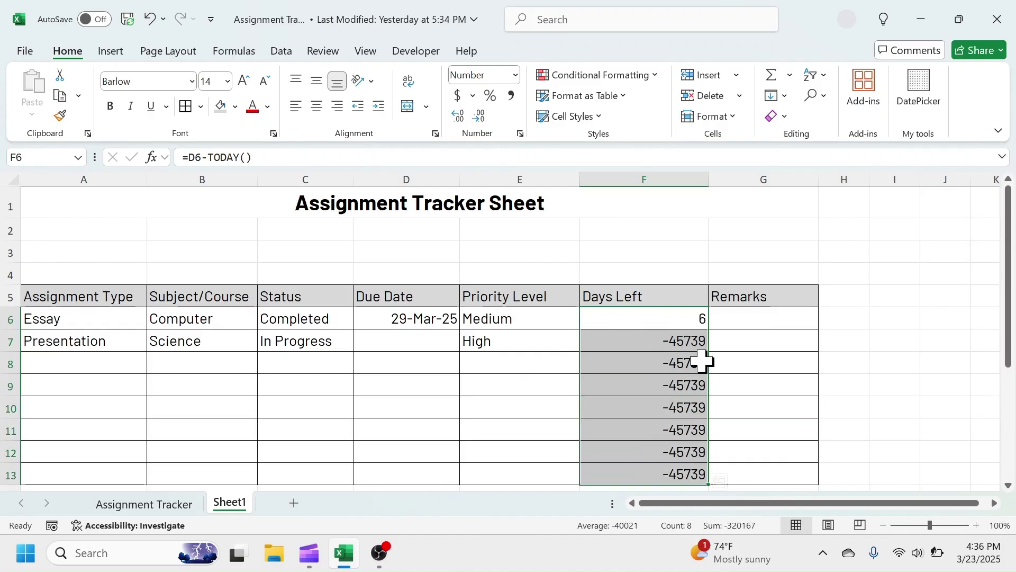
pyautogui.click(653, 385)
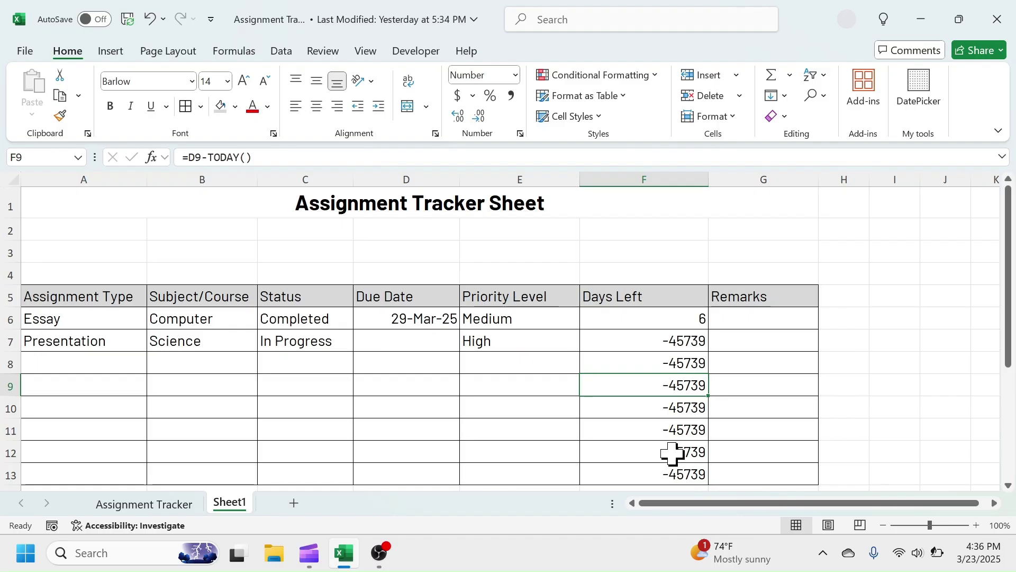
pyautogui.click(678, 316)
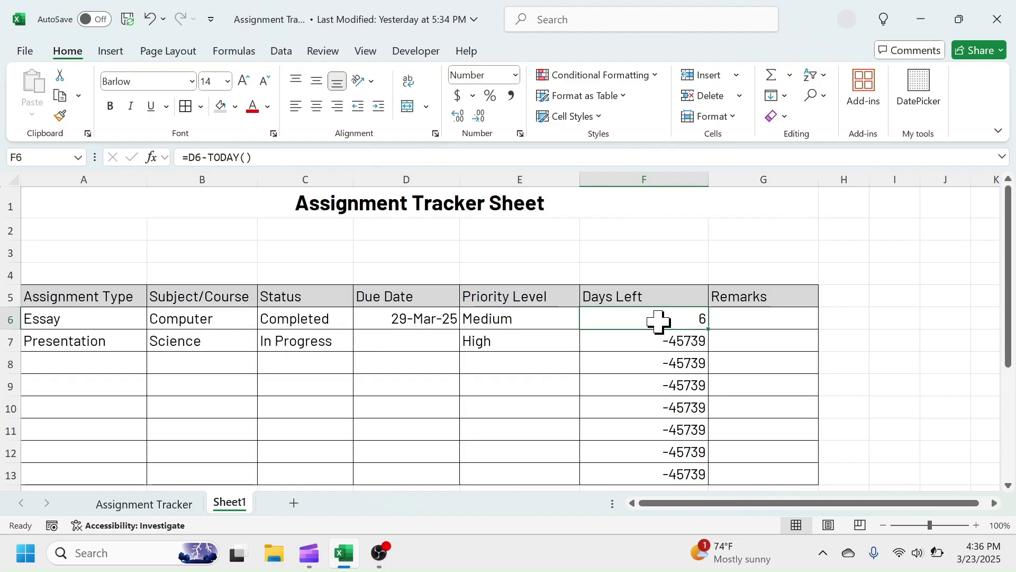
# - Rewrite F6 as =IF(D6="","",D6-TODAY()) and fill it down to F13
pyautogui.doubleClick(589, 320)
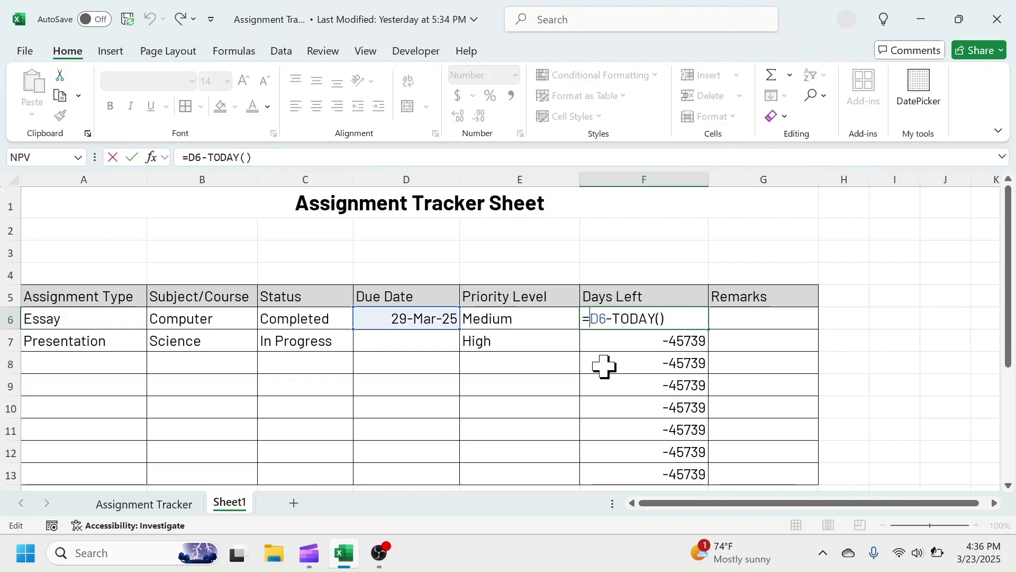
pyautogui.write('IF(')
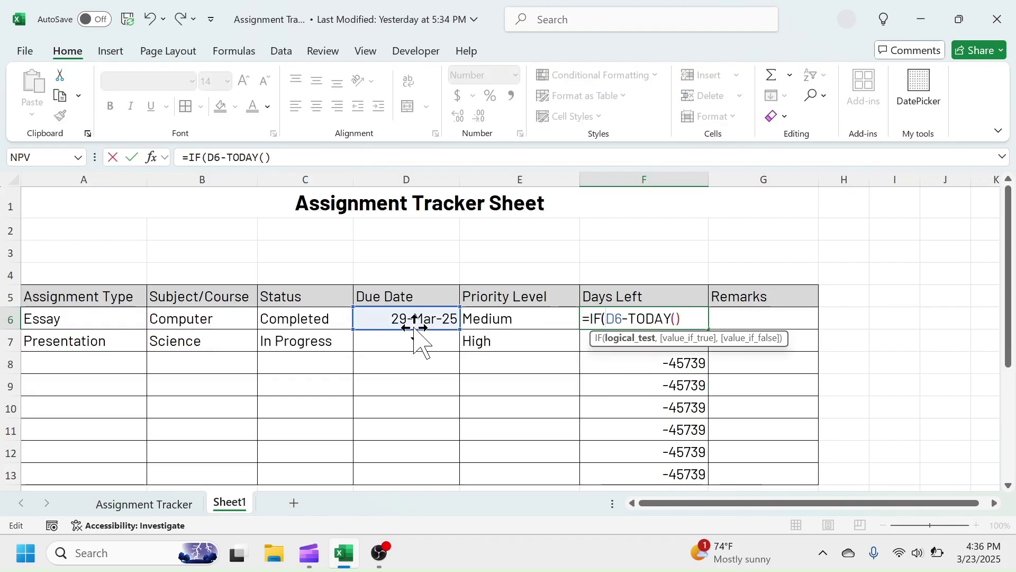
pyautogui.click(421, 319)
pyautogui.write('="","')
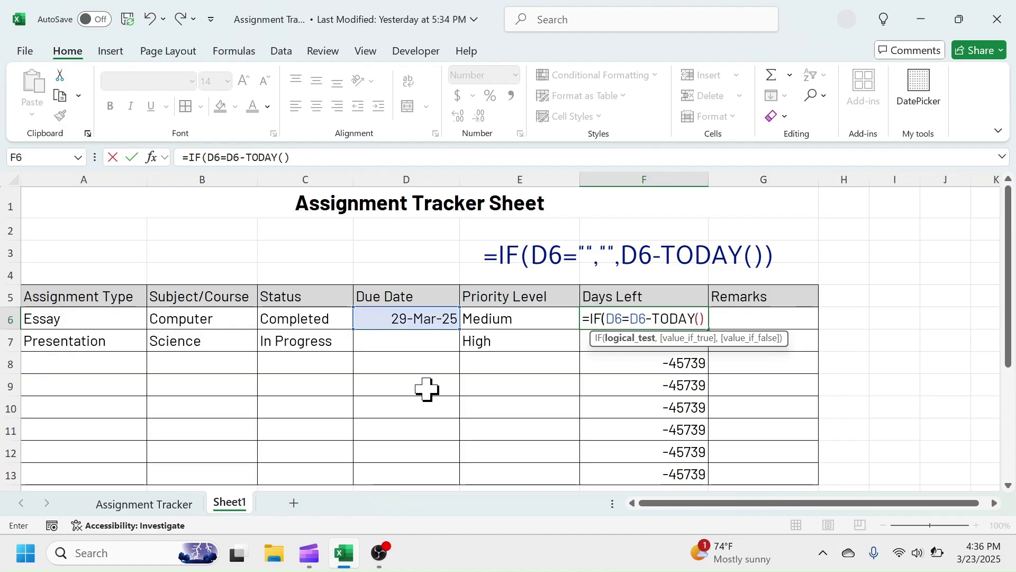
pyautogui.write('"')
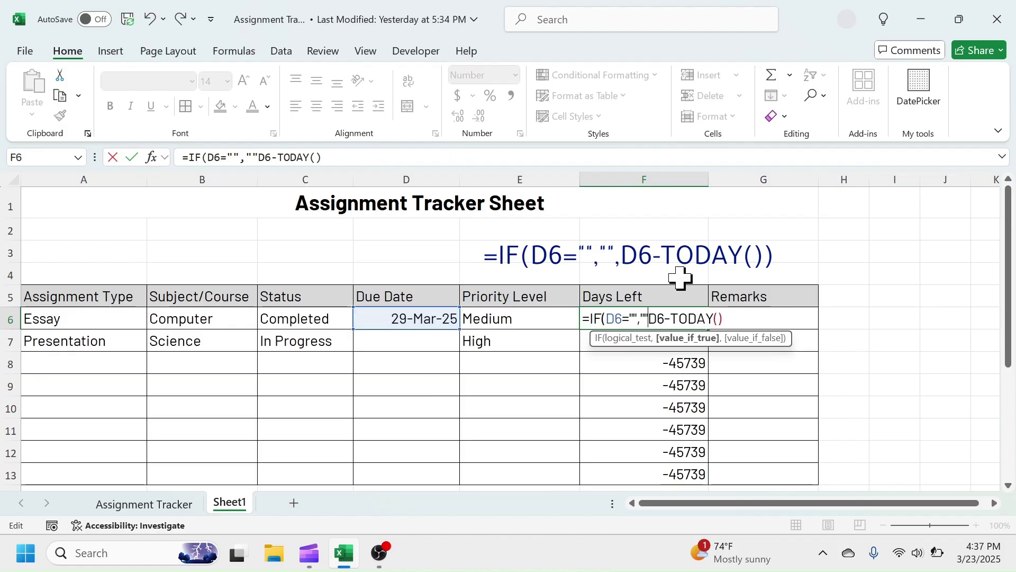
pyautogui.write(',')
pyautogui.press('Return')
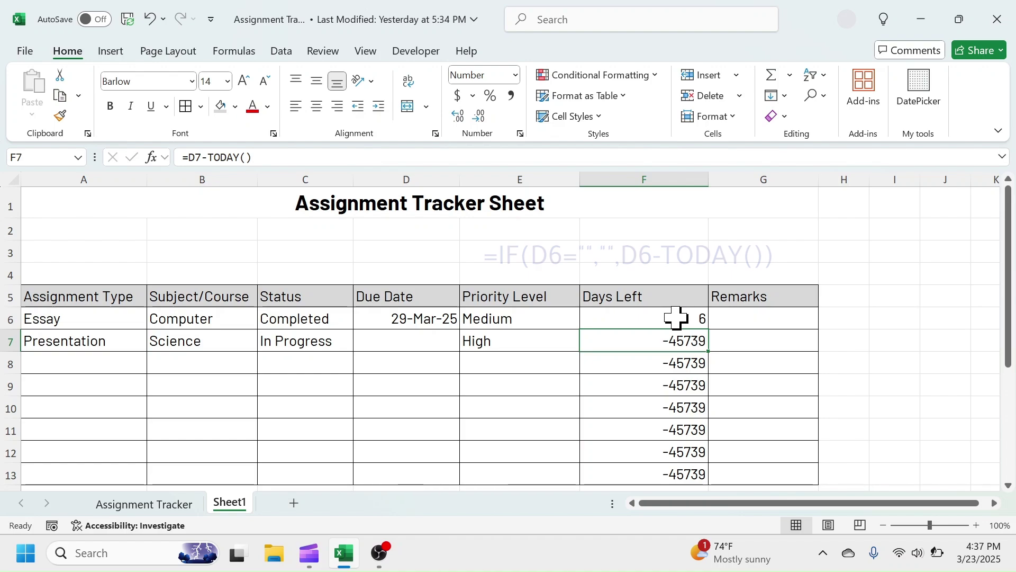
pyautogui.click(678, 318)
pyautogui.moveTo(711, 331); pyautogui.dragTo(700, 476)
pyautogui.click(688, 427)
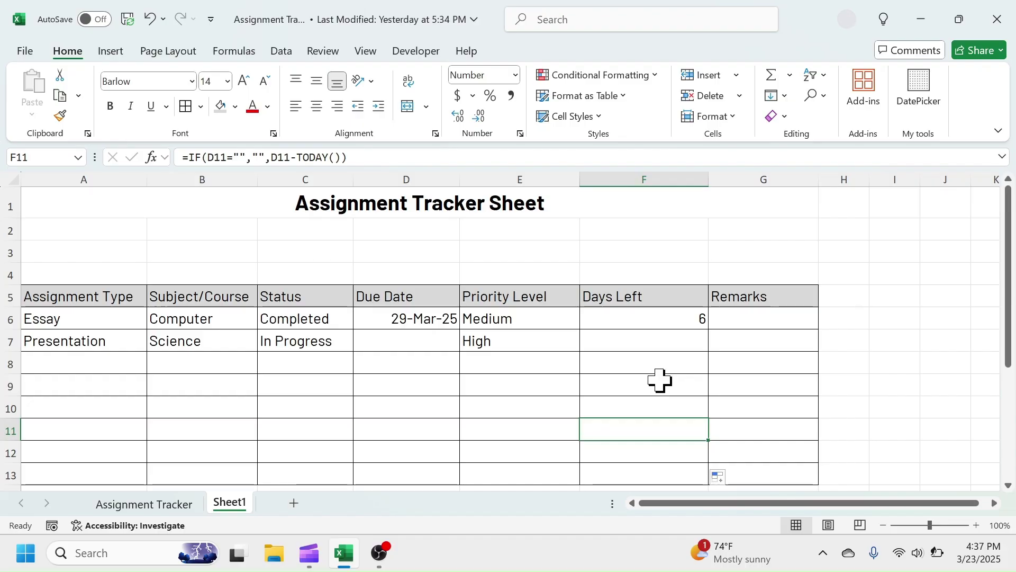
# - Add a rule on A6:G13 using =$C6="Completed" to fill matching rows light green
pyautogui.click(89, 324)
pyautogui.moveTo(89, 324); pyautogui.dragTo(775, 472)
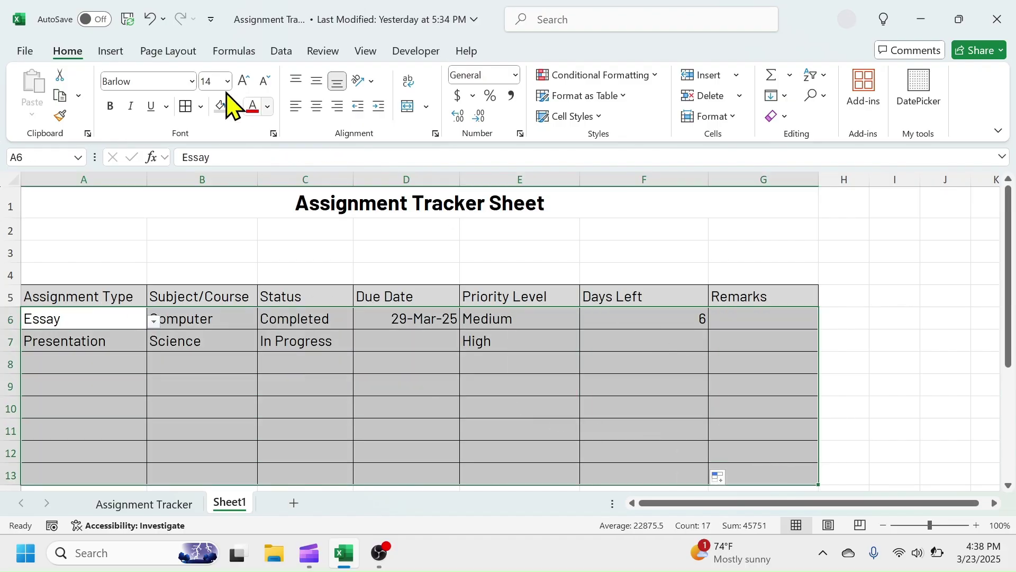
pyautogui.click(648, 77)
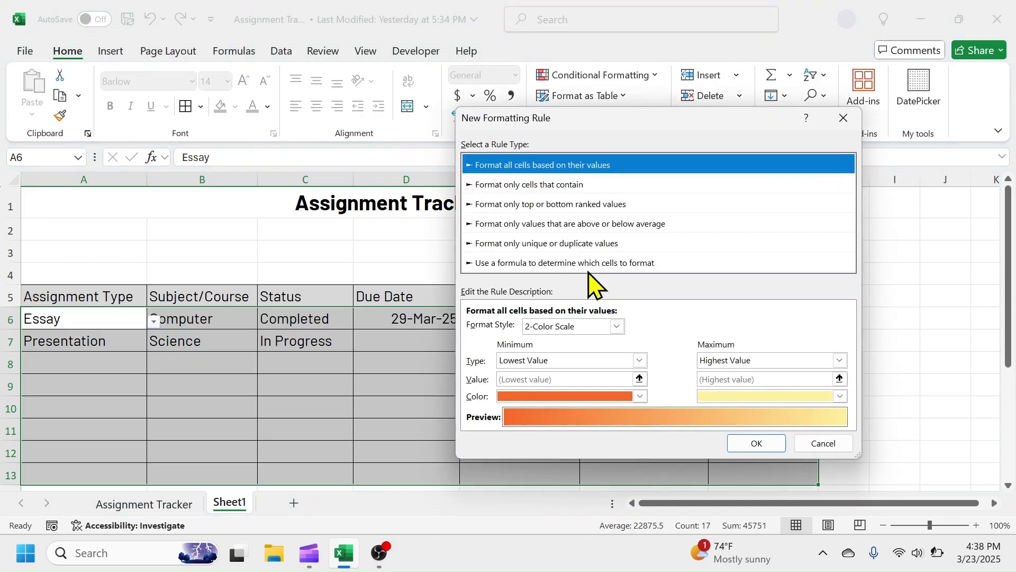
pyautogui.click(532, 264)
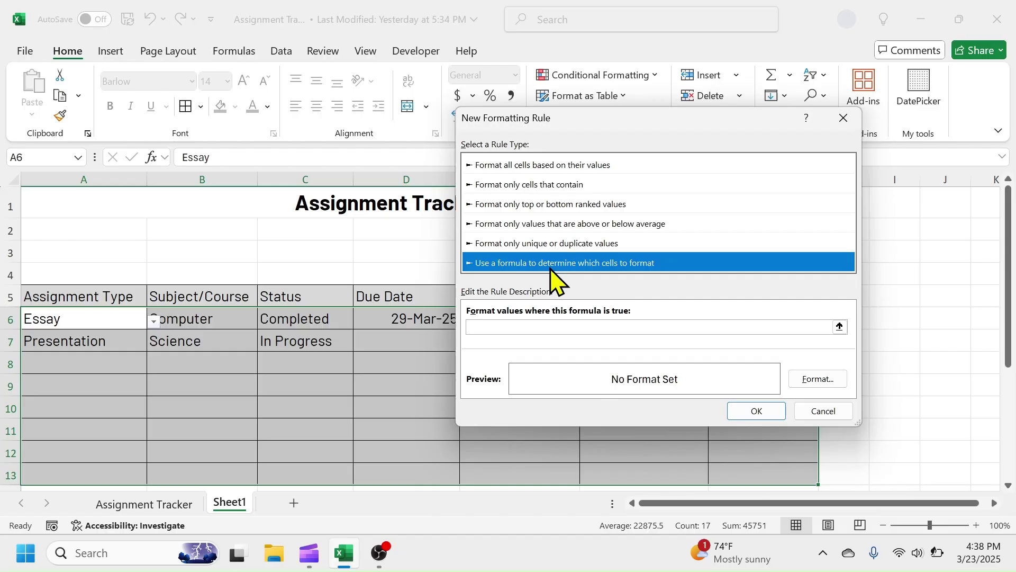
pyautogui.click(486, 325)
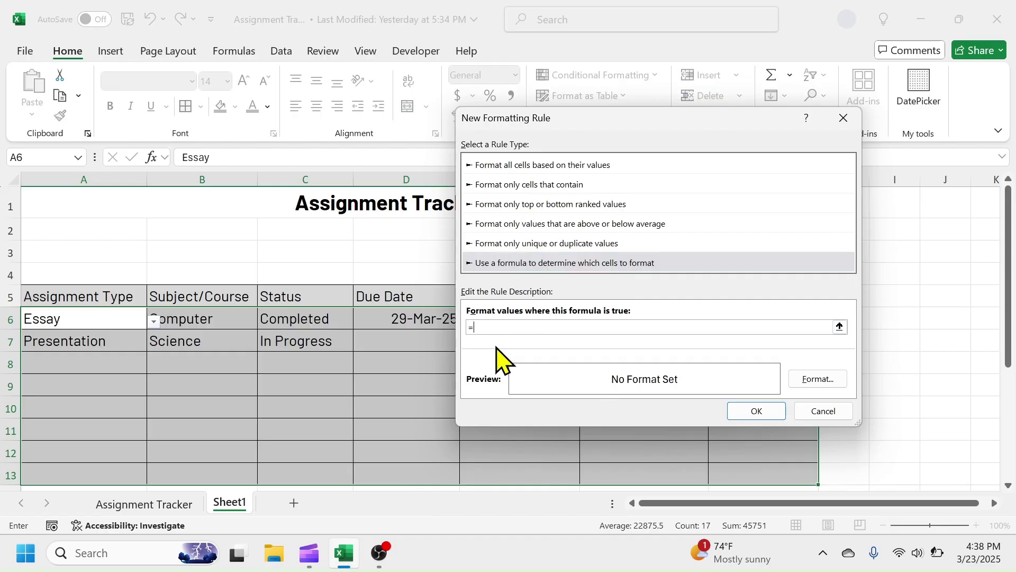
pyautogui.write('=$C6="Completed')
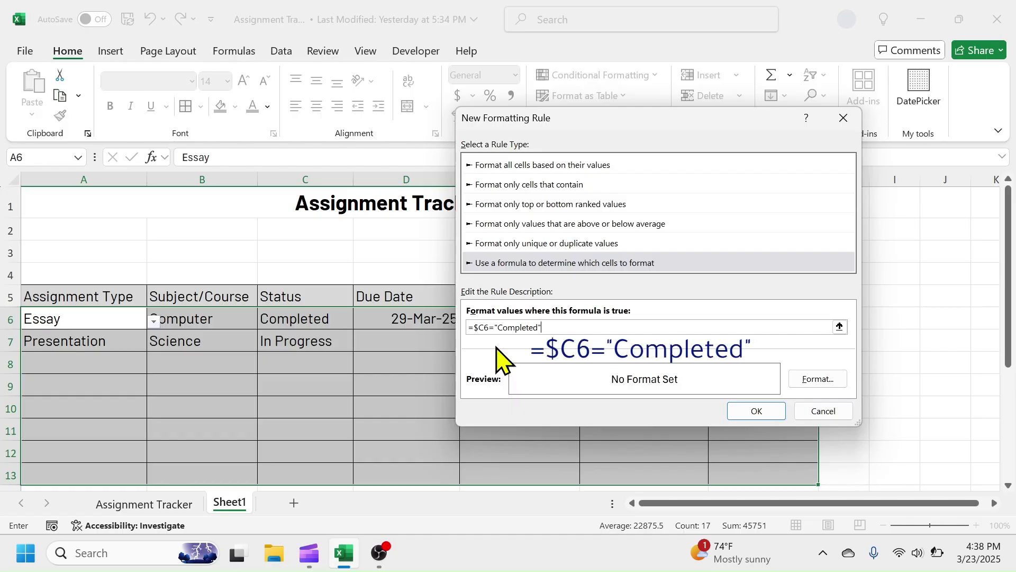
pyautogui.click(819, 380)
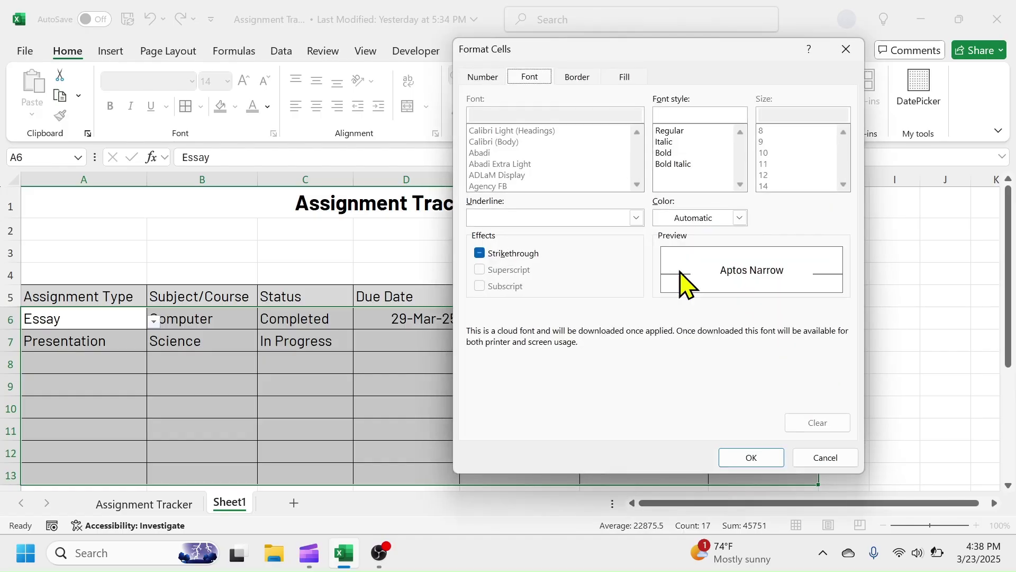
pyautogui.click(626, 78)
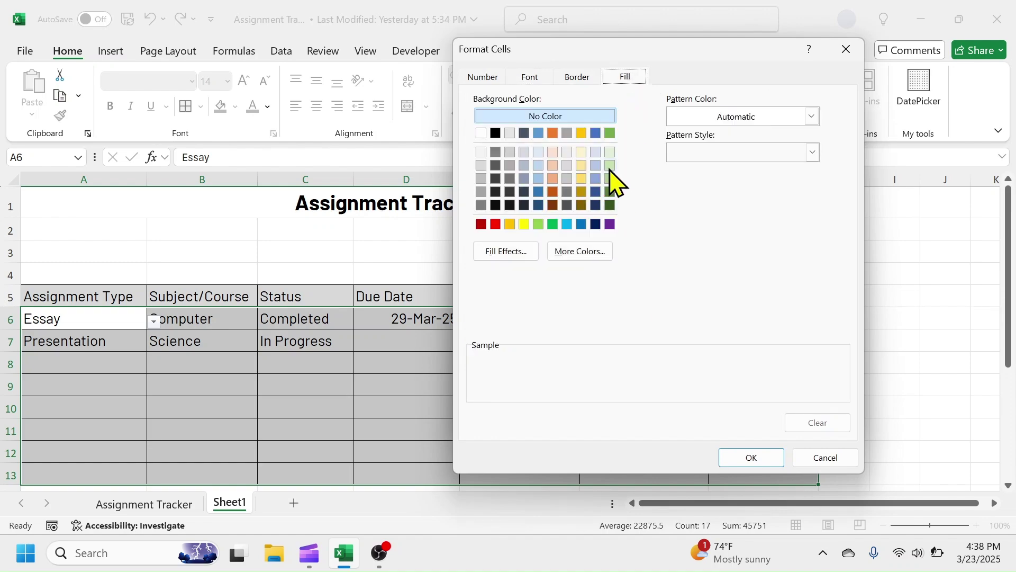
pyautogui.click(610, 166)
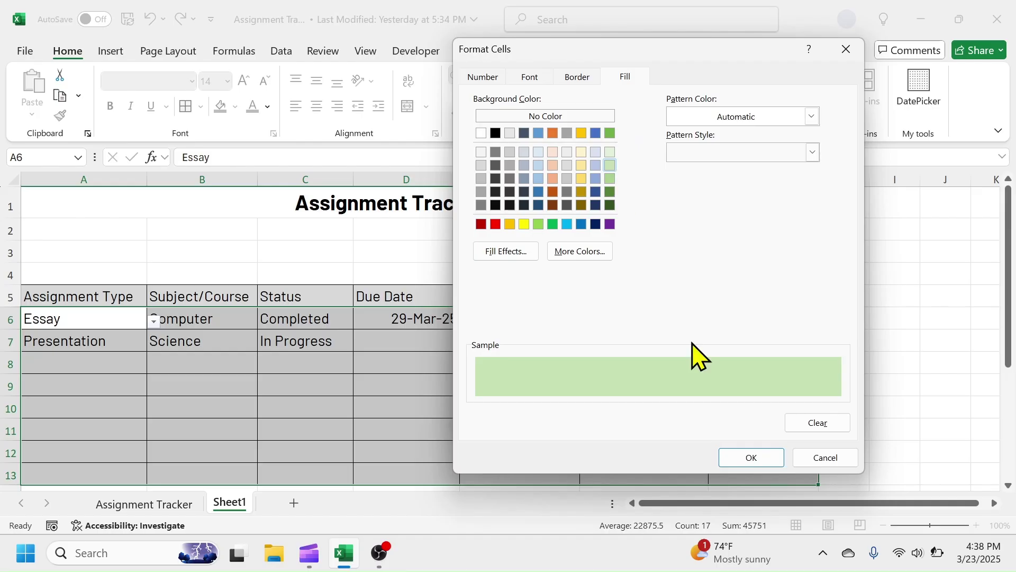
pyautogui.click(762, 462)
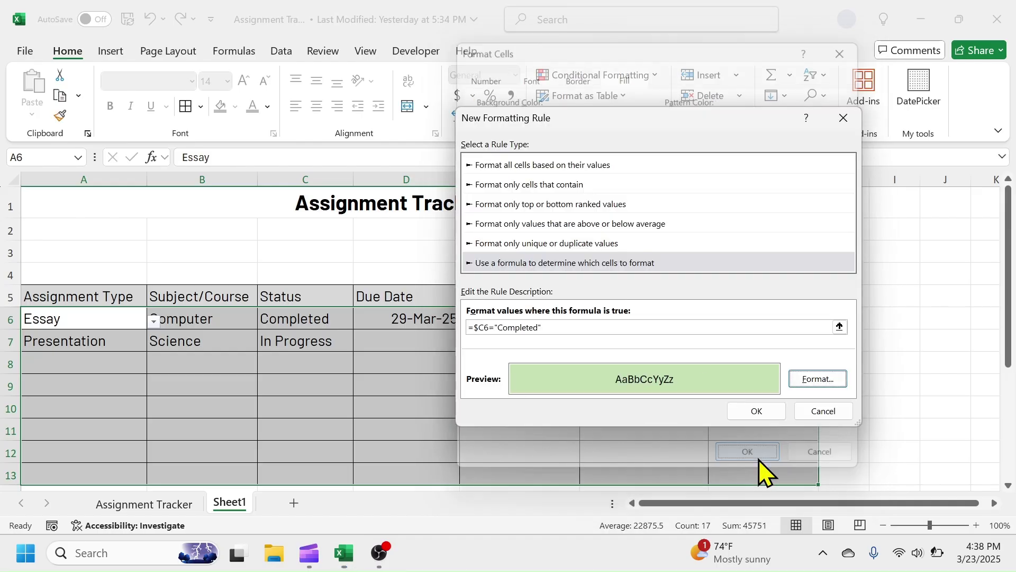
pyautogui.click(769, 412)
pyautogui.click(518, 365)
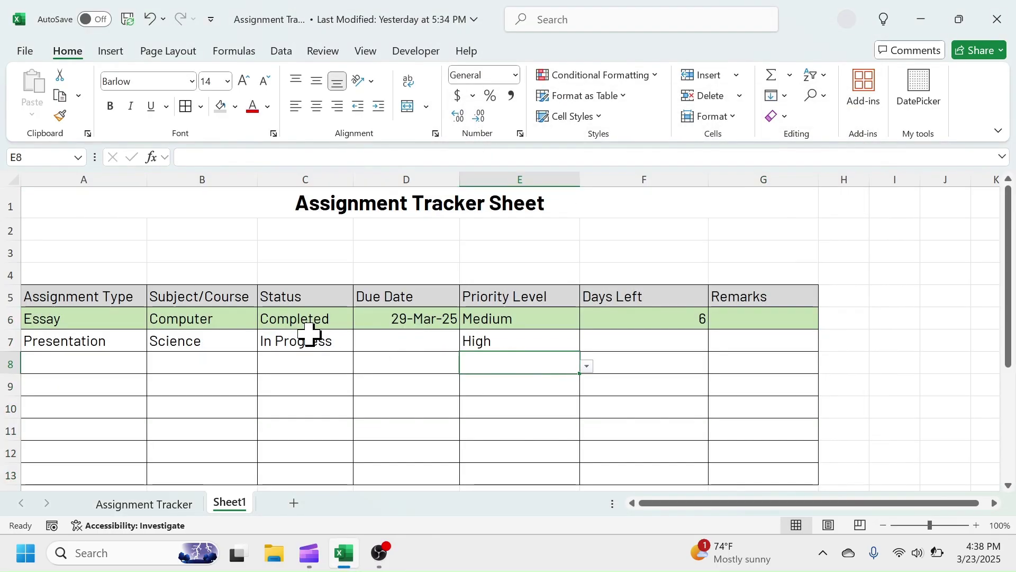
# - Set the Presentation row's status in C7 to Completed from its dropdown
pyautogui.click(328, 342)
pyautogui.click(360, 345)
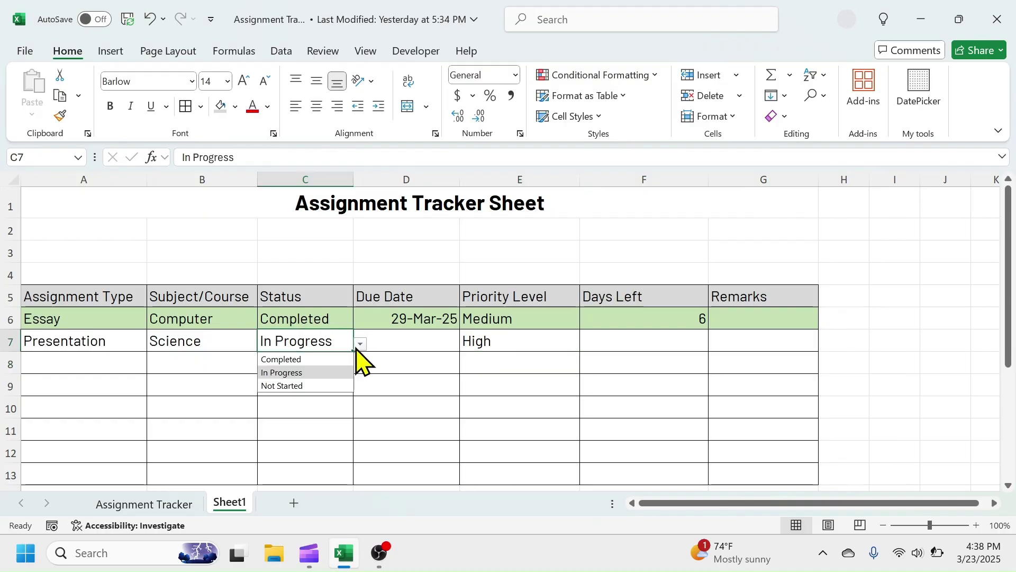
pyautogui.click(286, 359)
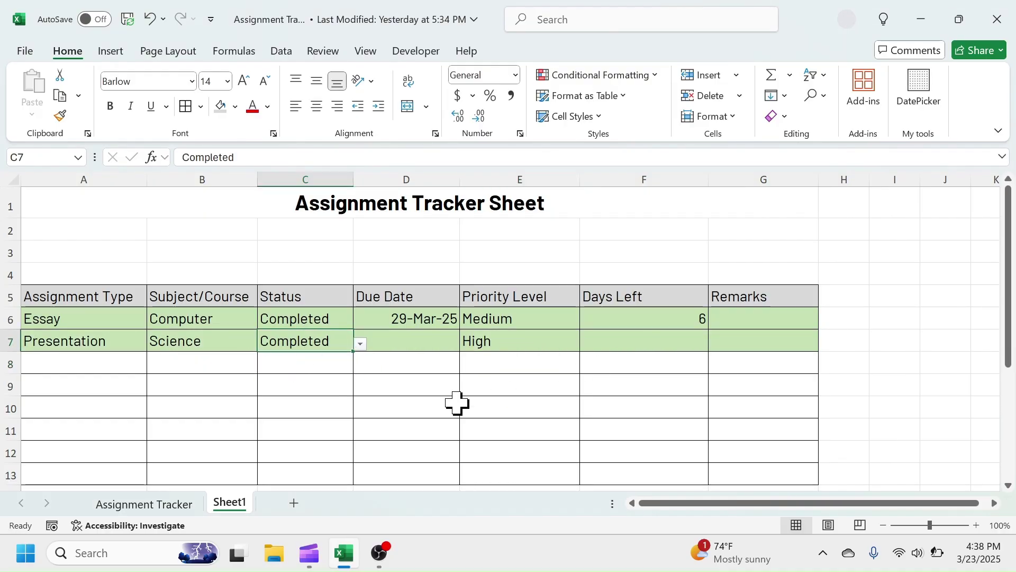
pyautogui.click(400, 394)
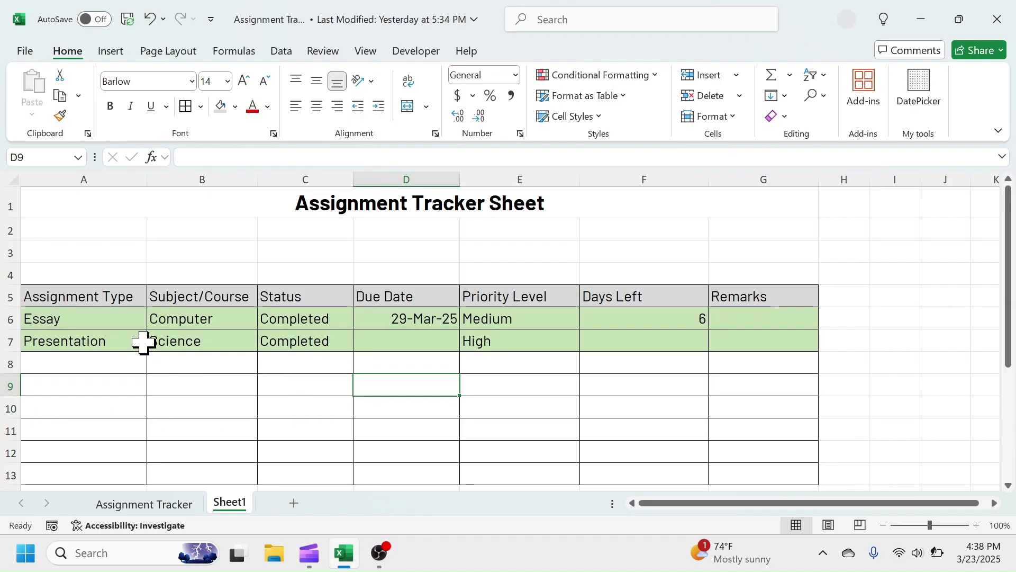
# - Duplicate the Completed rule and change it to =$C6="In Progress" with light gold fill
pyautogui.moveTo(75, 318); pyautogui.dragTo(768, 476)
pyautogui.click(656, 76)
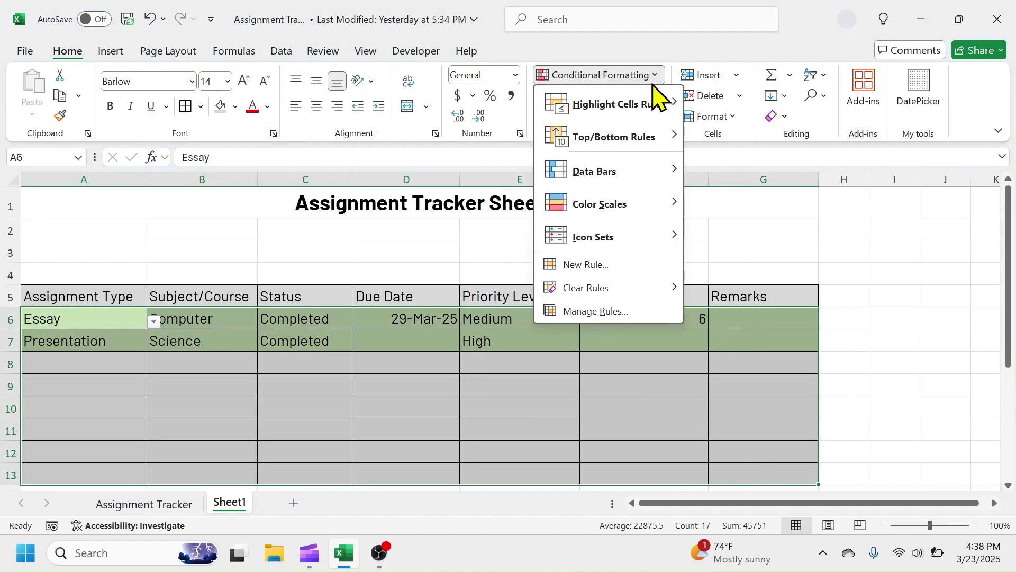
pyautogui.click(579, 315)
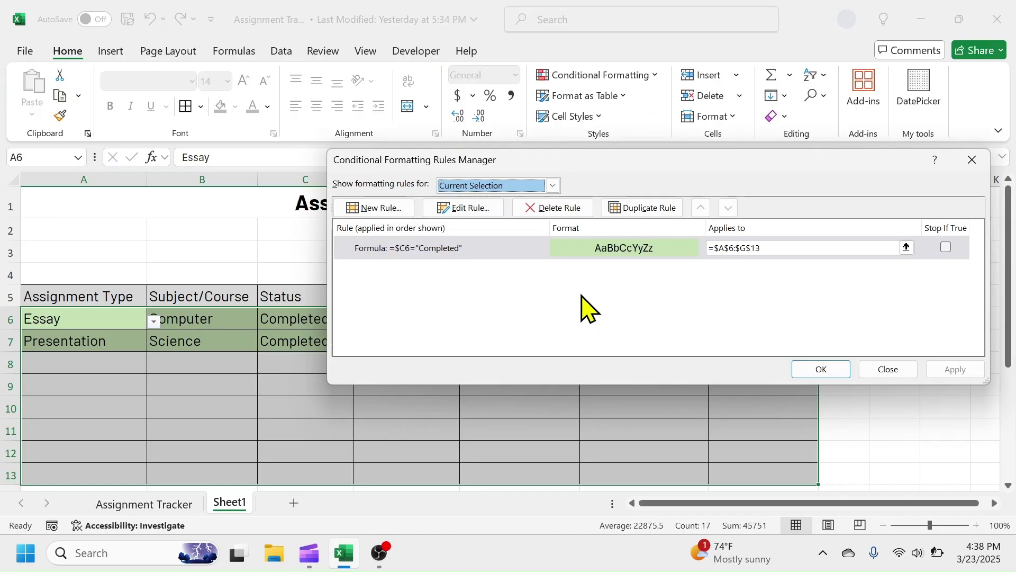
pyautogui.click(480, 248)
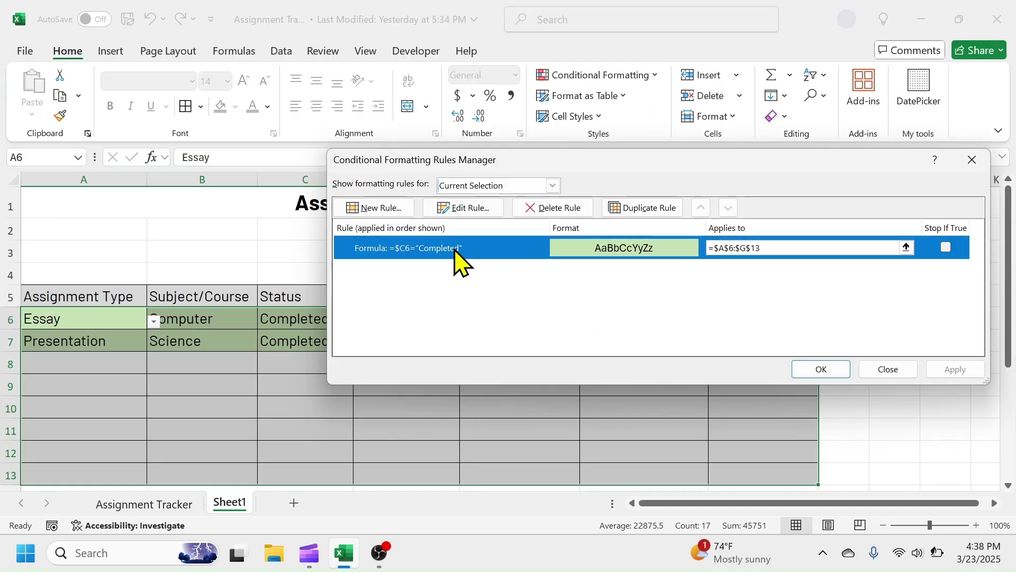
pyautogui.click(639, 211)
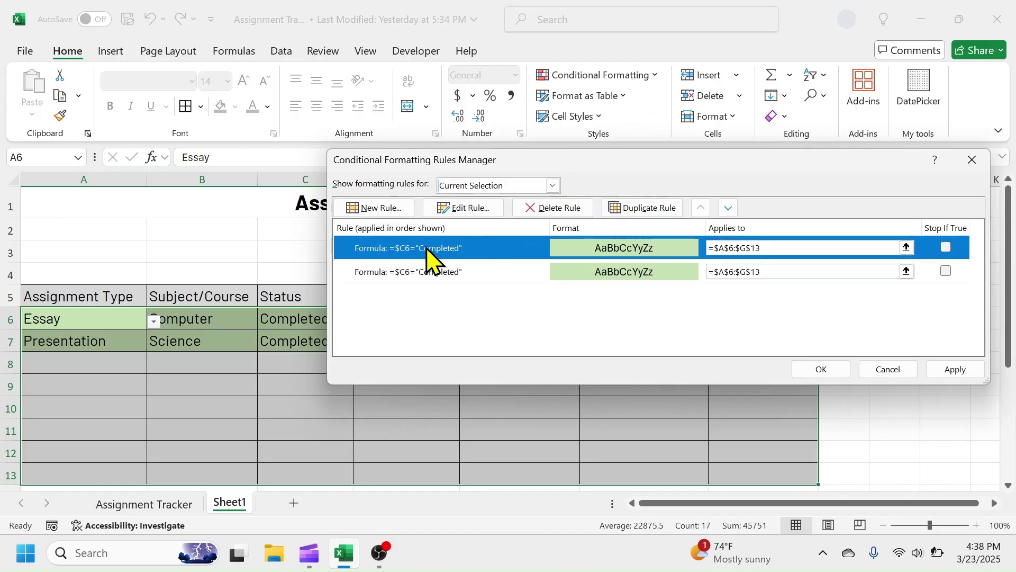
pyautogui.click(460, 209)
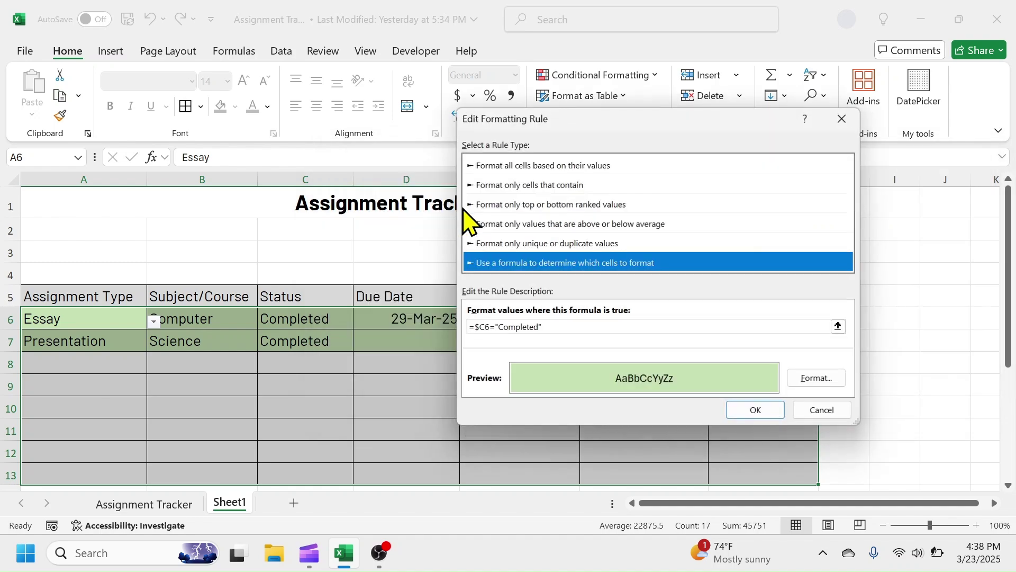
pyautogui.click(540, 329)
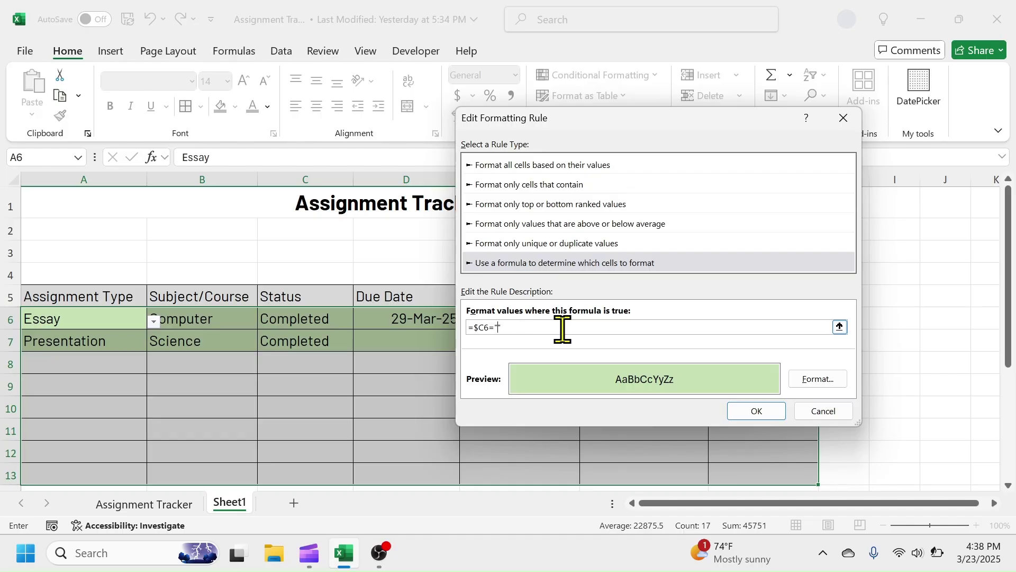
pyautogui.write('In Progress')
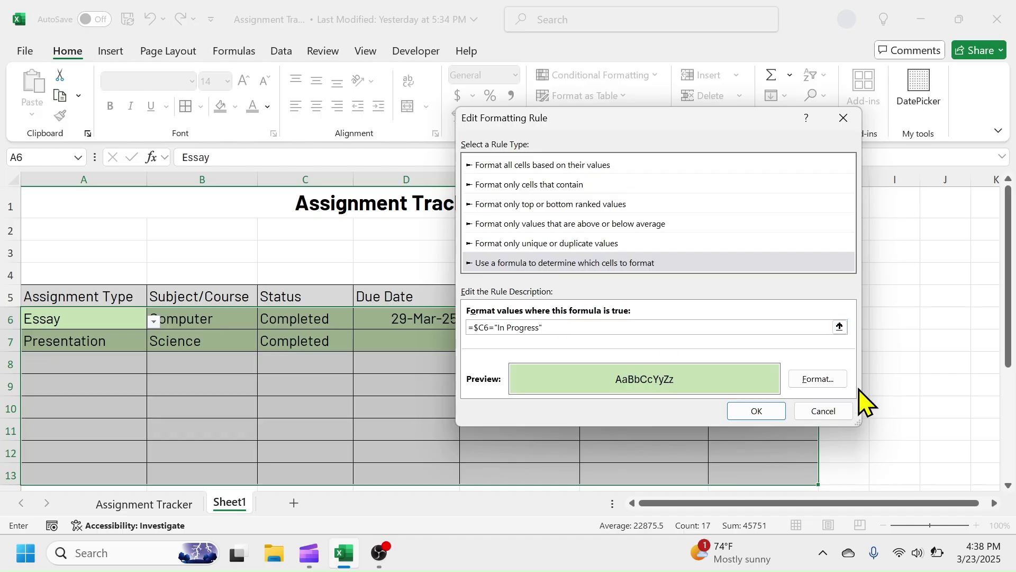
pyautogui.click(826, 384)
pyautogui.click(582, 150)
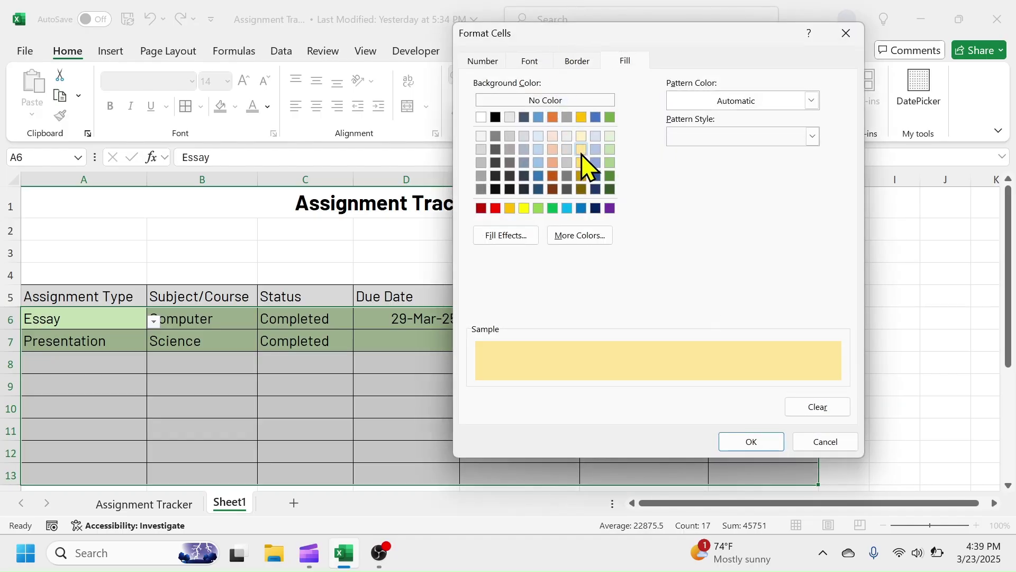
pyautogui.click(749, 444)
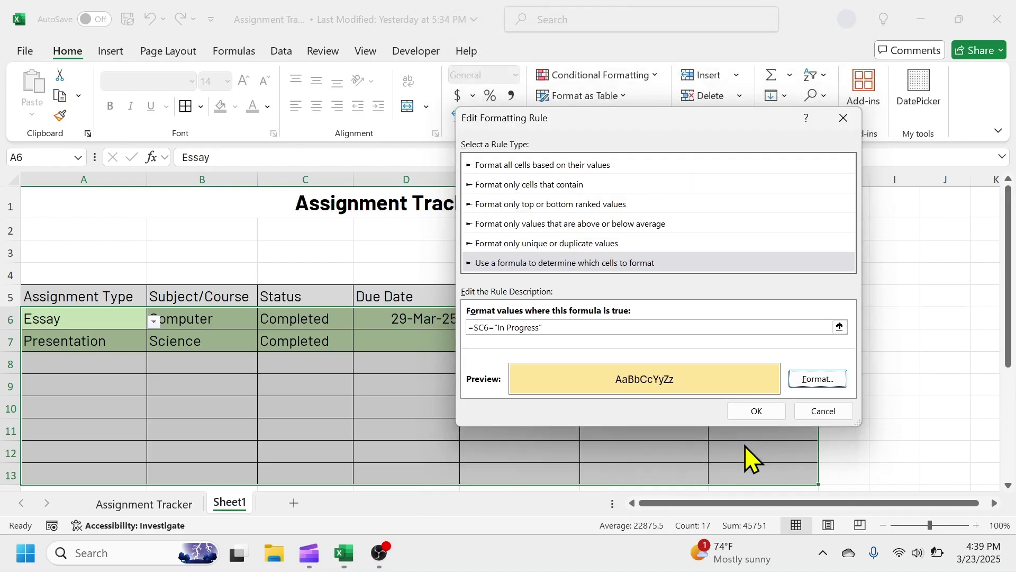
pyautogui.click(771, 410)
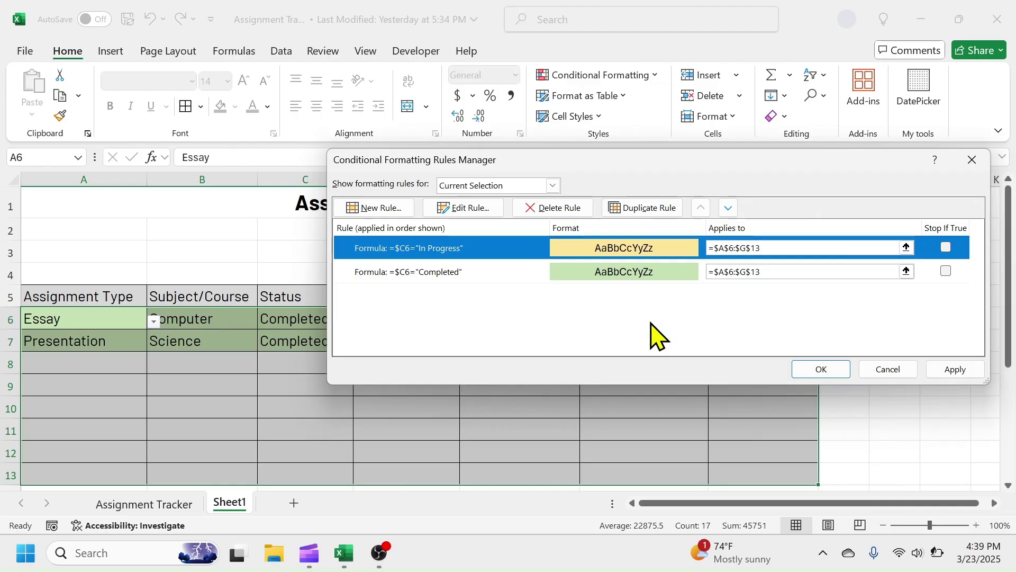
# - Edit the next duplicated rule into a Not Started rule with salmon fill
pyautogui.click(474, 209)
pyautogui.doubleClick(530, 327)
pyautogui.press('BackSpace')
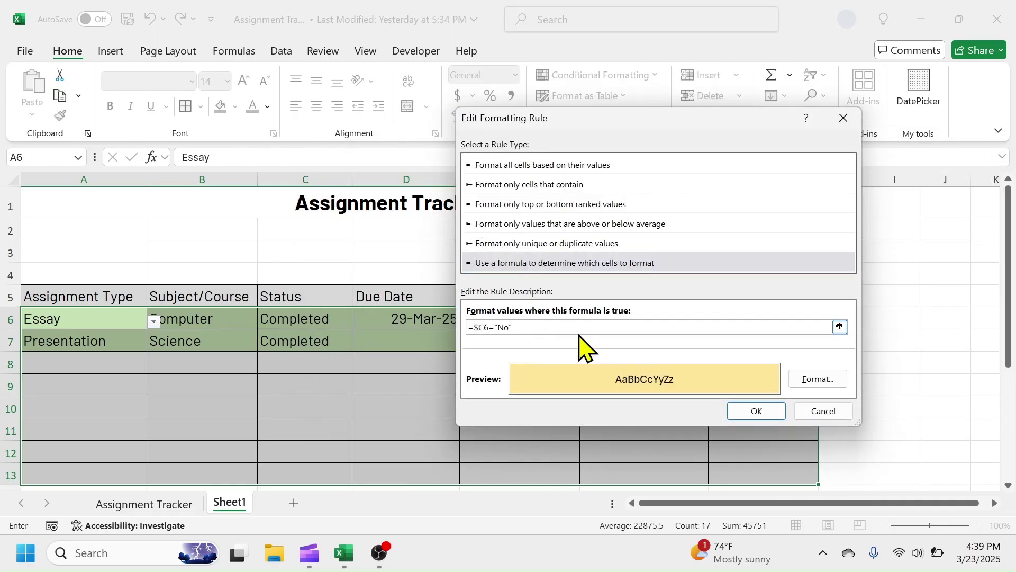
pyautogui.click(818, 379)
pyautogui.click(552, 143)
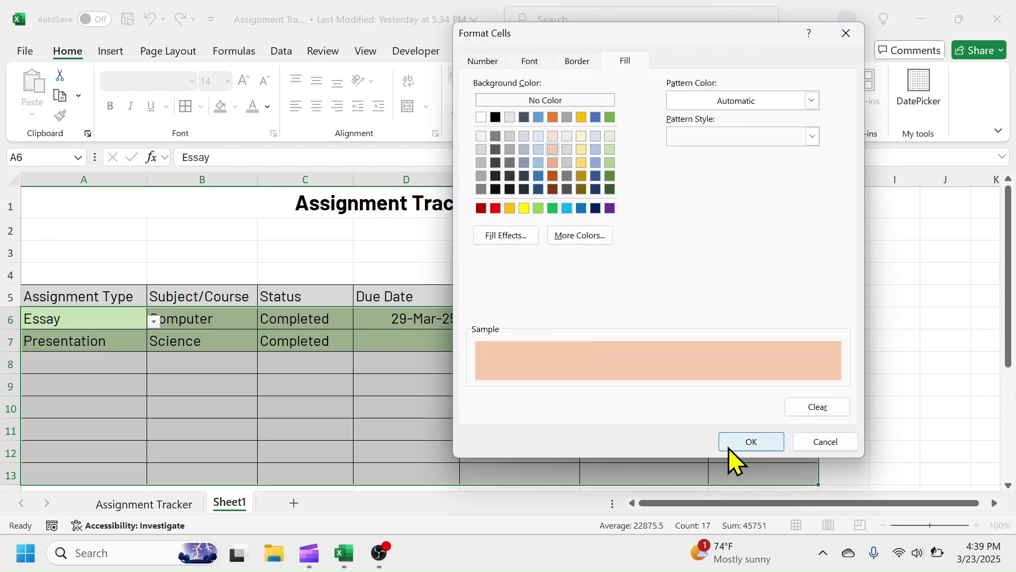
pyautogui.click(731, 444)
pyautogui.click(757, 411)
# - Apply the status rules, then enter labels Total, Completed and % Complete in B3, D3 and F3
pyautogui.click(955, 370)
pyautogui.click(821, 369)
pyautogui.click(202, 252)
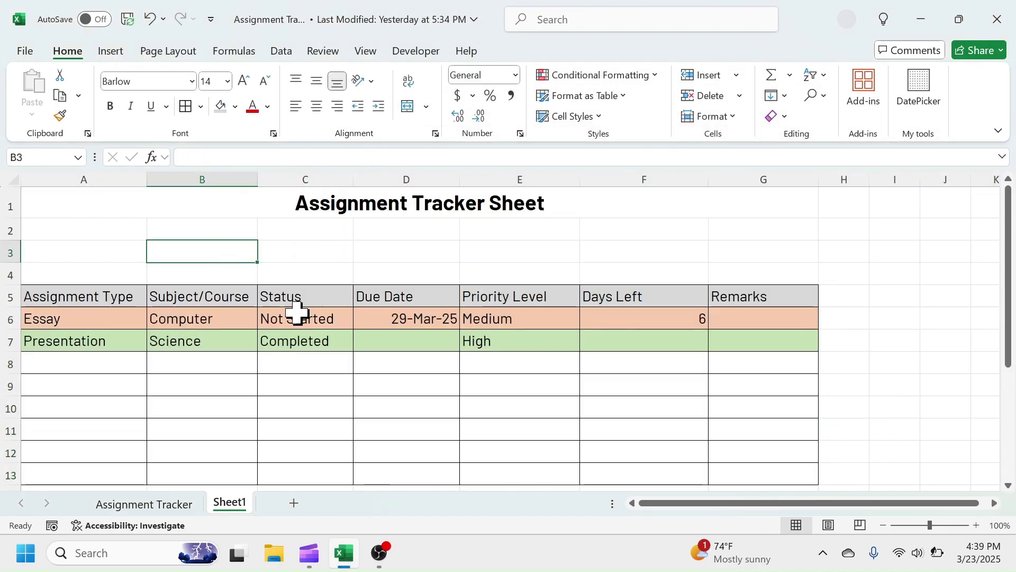
pyautogui.write('Total Assmt.')
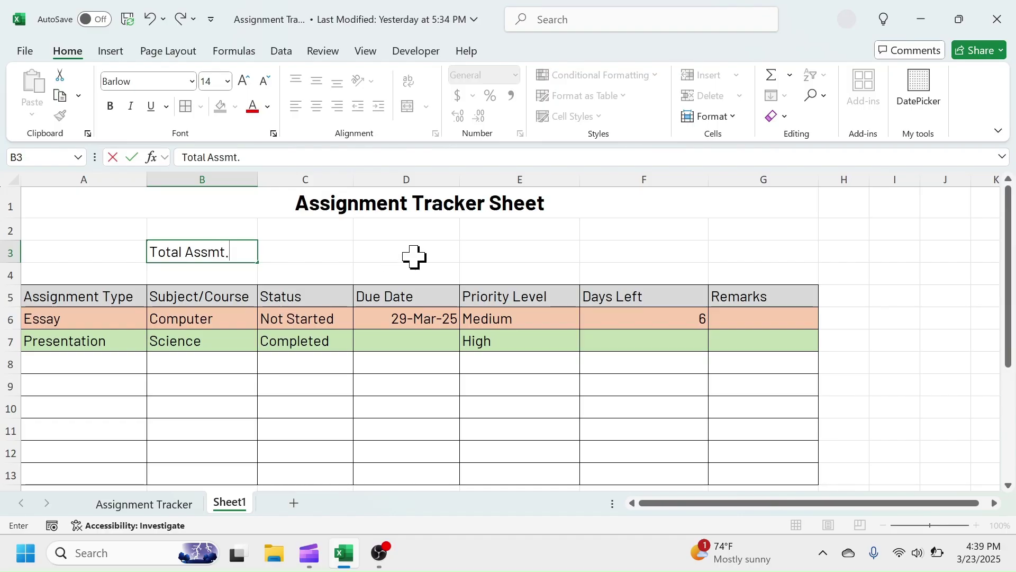
pyautogui.click(425, 251)
pyautogui.write('Com')
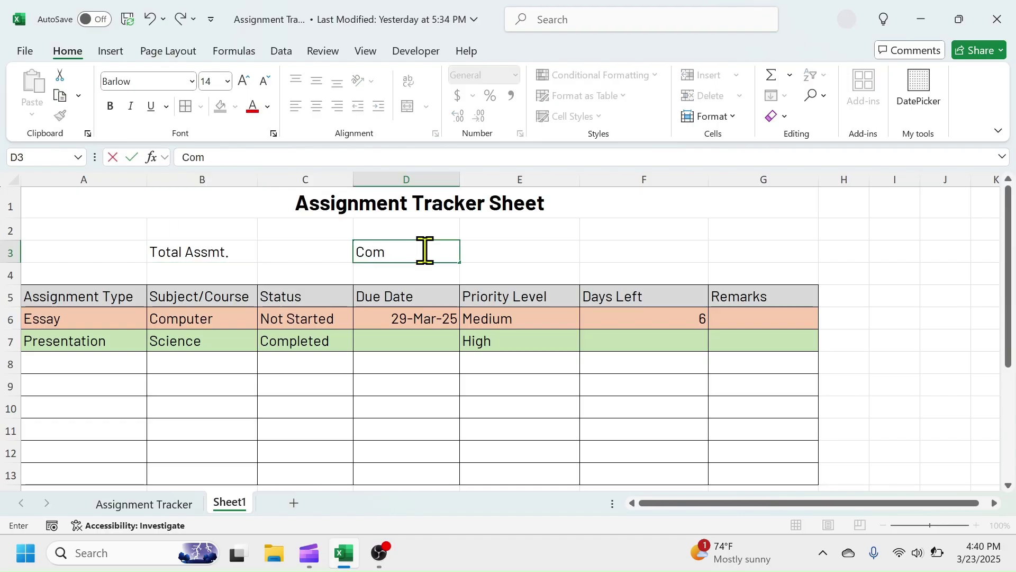
pyautogui.write('pleted')
pyautogui.click(664, 255)
pyautogui.write('%')
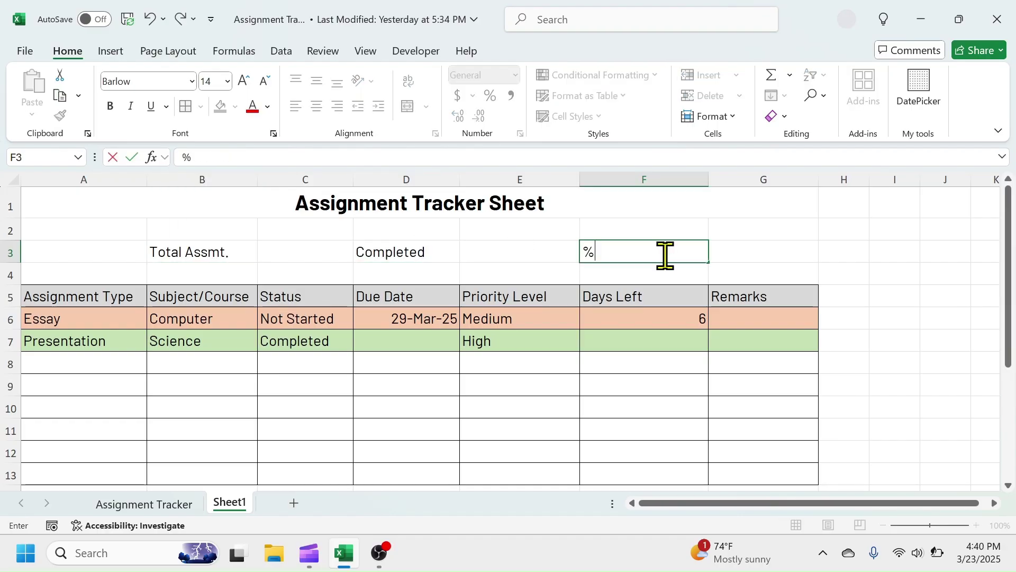
pyautogui.write(' Complete')
pyautogui.click(291, 257)
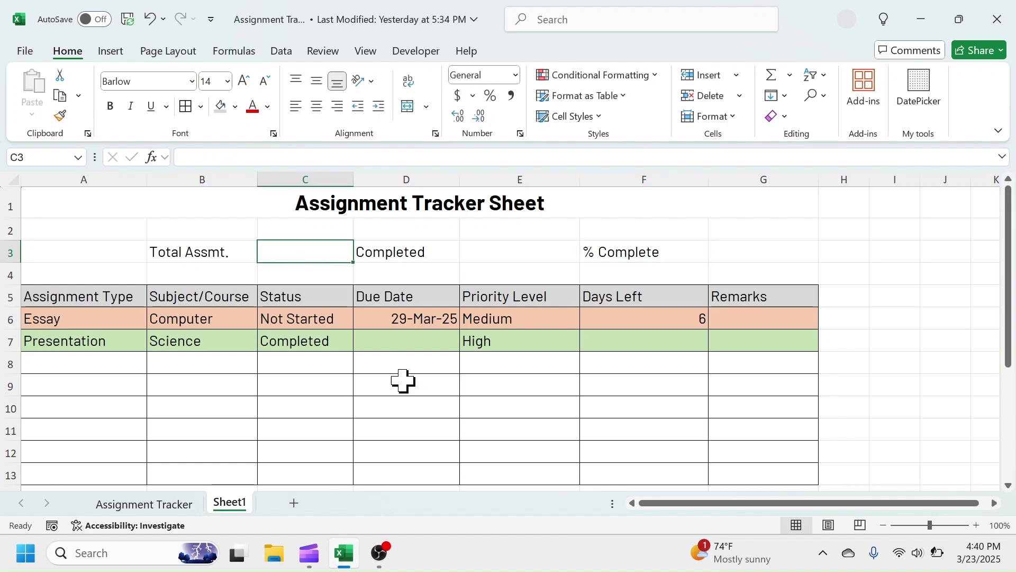
# - Enter =COUNTA(A6:A1000) in C3 and =COUNTIF(C6:C1000,"Completed") in E3
pyautogui.write('=COUNTA(')
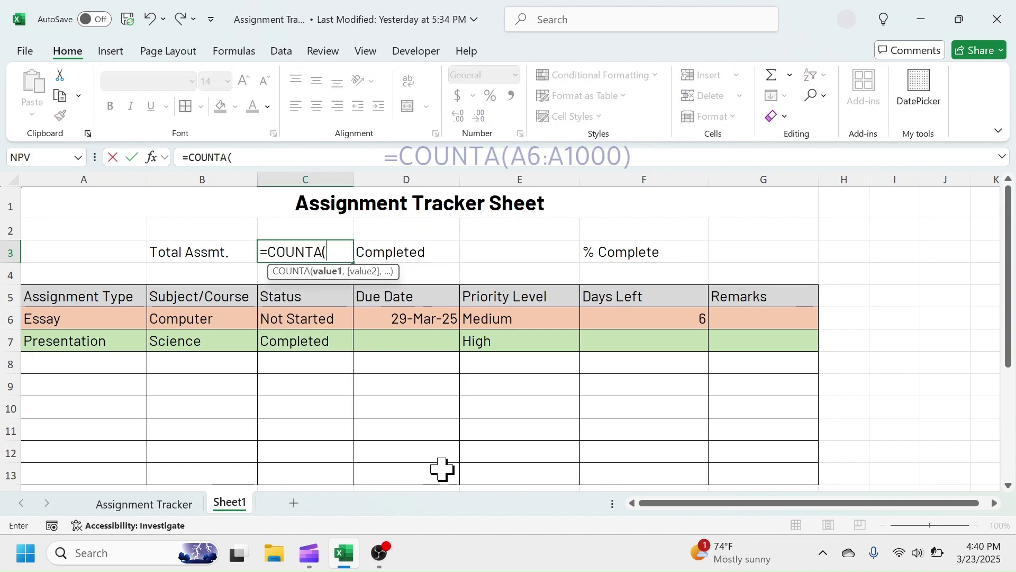
pyautogui.write('A6')
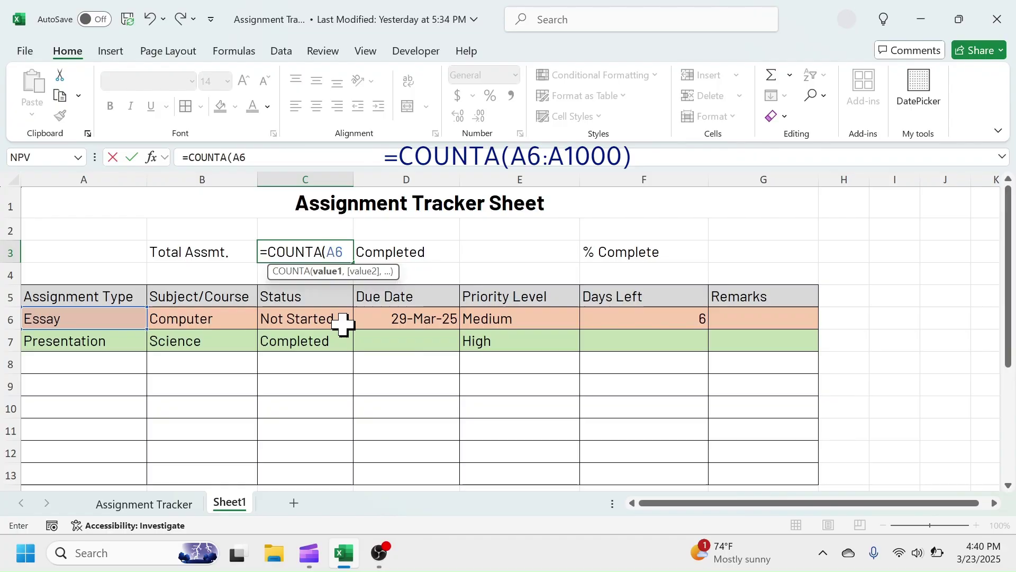
pyautogui.write(':A1000)')
pyautogui.press('Return')
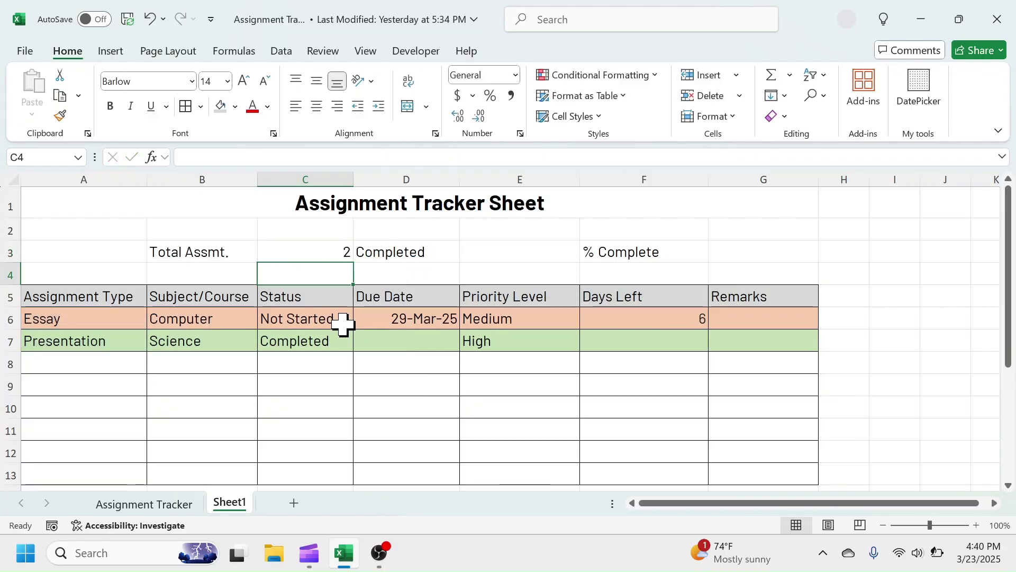
pyautogui.click(556, 252)
pyautogui.write('=COUNTIF(')
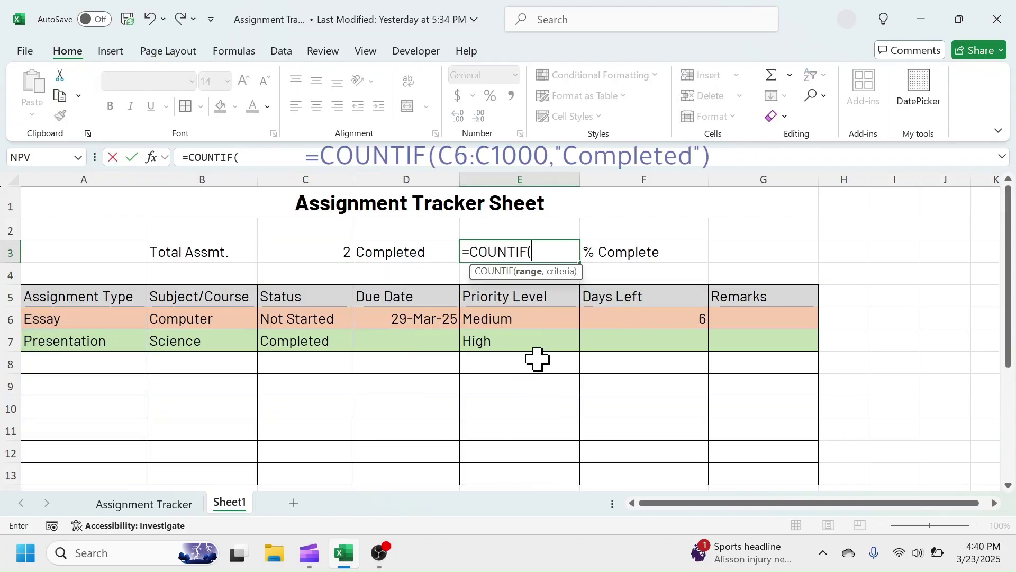
pyautogui.write('C6:C1000,"Completed')
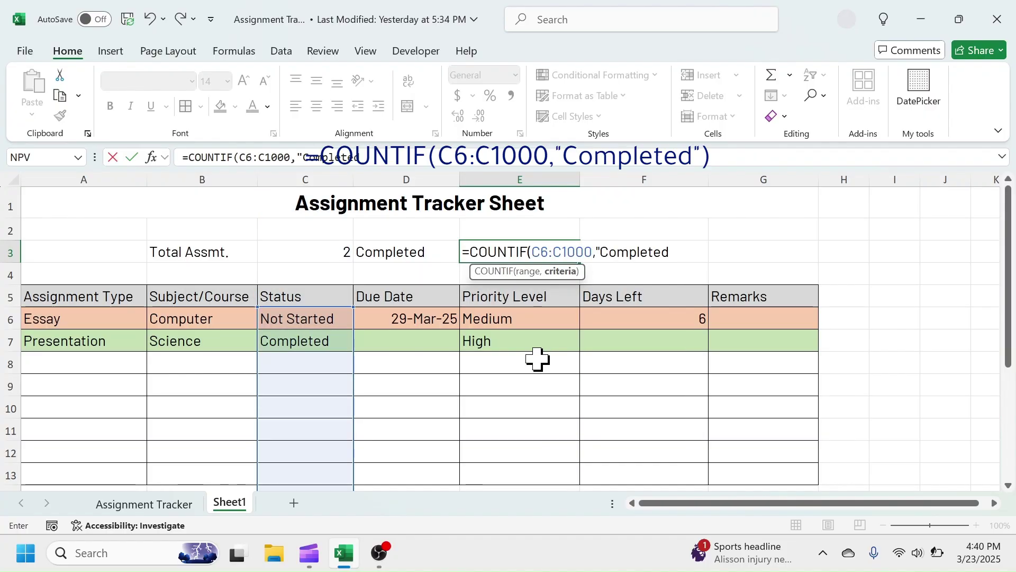
pyautogui.write('")')
pyautogui.press('Return')
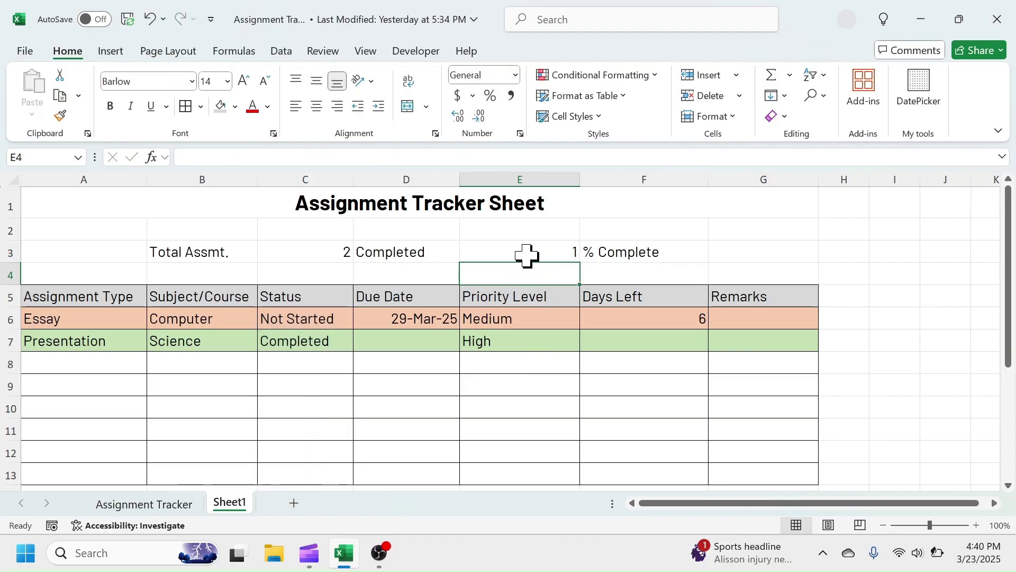
# - Compute =E3/C3 in G3 and show it in Percent Style as 50%
pyautogui.click(741, 258)
pyautogui.write('=')
pyautogui.click(527, 256)
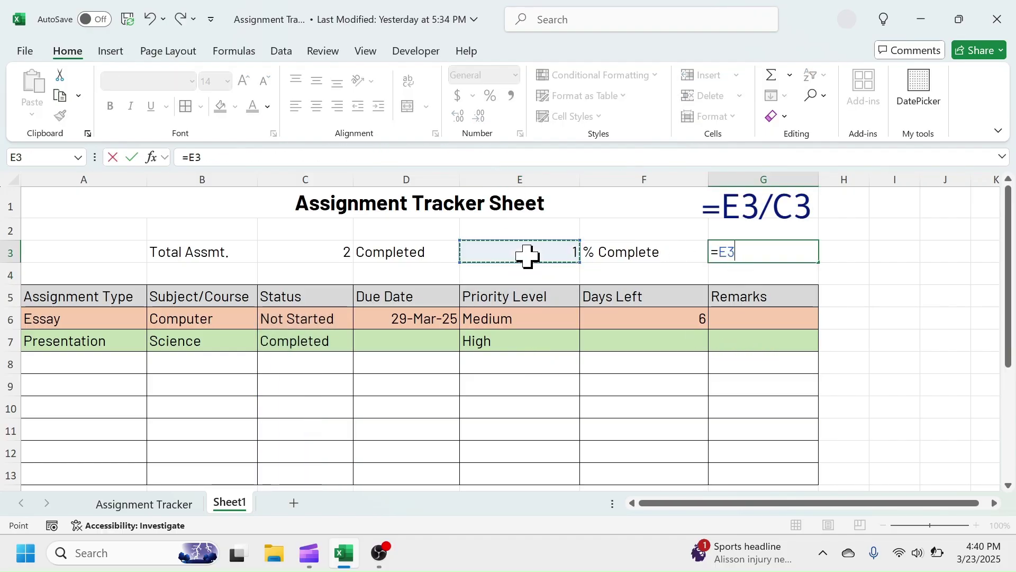
pyautogui.write('/')
pyautogui.click(333, 251)
pyautogui.press('Return')
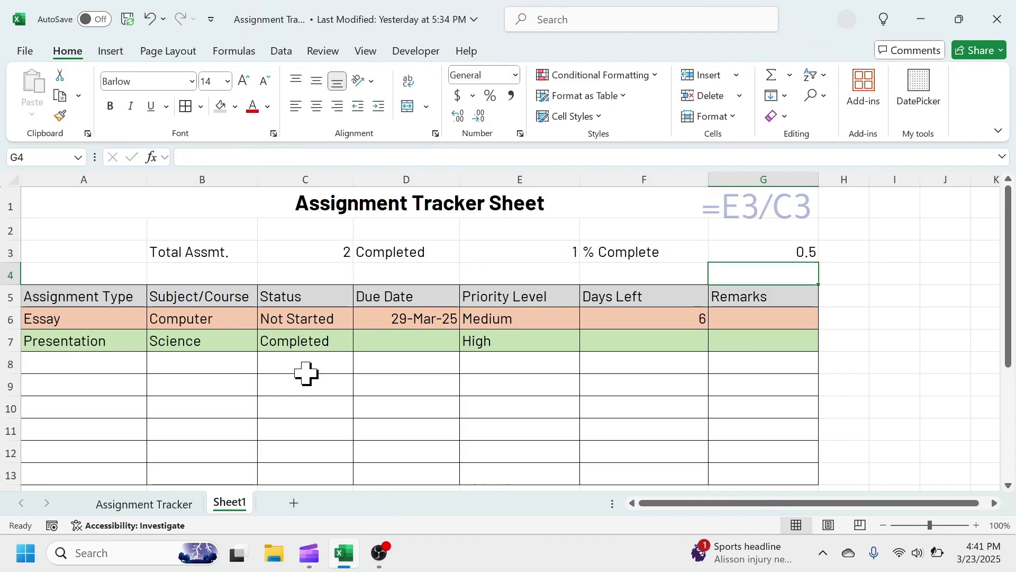
pyautogui.click(761, 249)
pyautogui.click(491, 96)
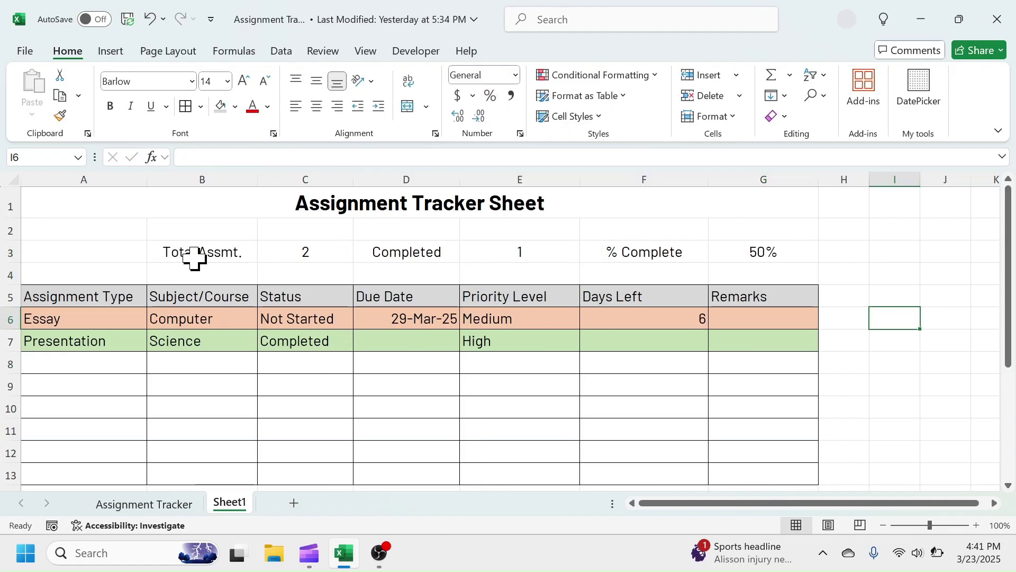
# - Fill B3:C3 light grey, D3:E3 light green and F3:G3 light blue
pyautogui.moveTo(195, 257); pyautogui.dragTo(746, 254)
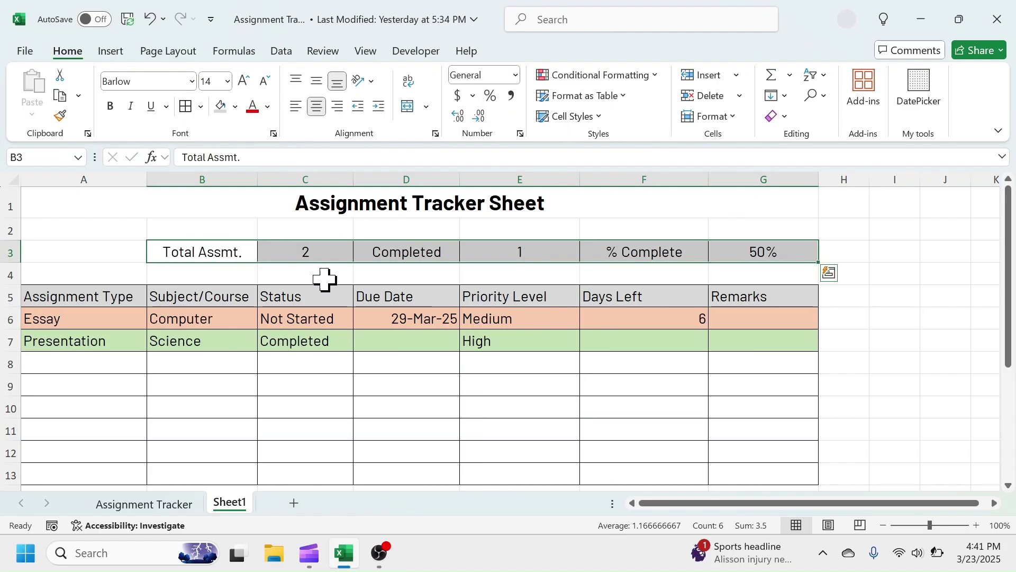
pyautogui.moveTo(202, 252); pyautogui.dragTo(335, 249)
pyautogui.click(235, 107)
pyautogui.click(227, 244)
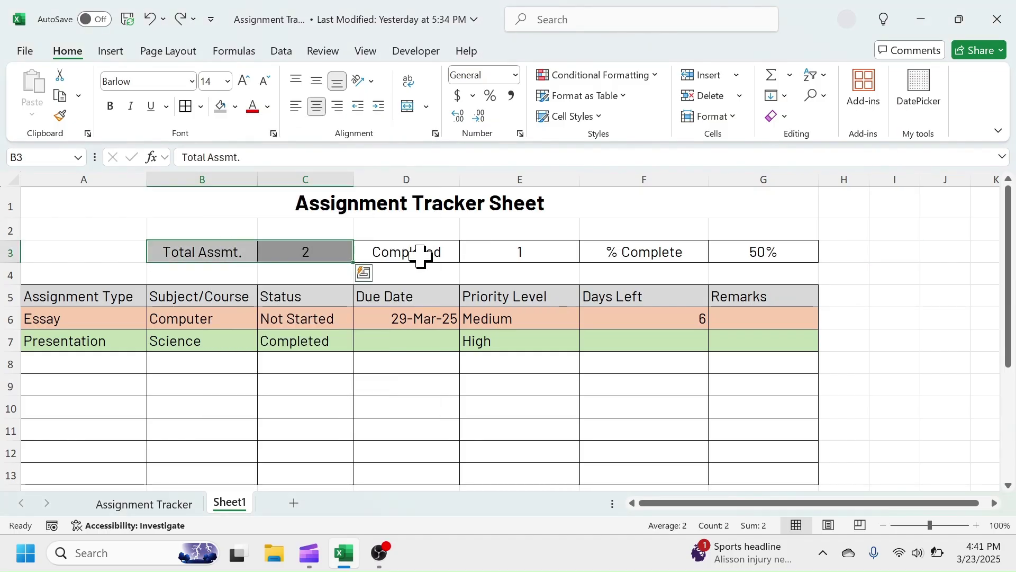
pyautogui.moveTo(421, 256); pyautogui.dragTo(521, 253)
pyautogui.click(235, 106)
pyautogui.click(408, 266)
pyautogui.moveTo(644, 252); pyautogui.dragTo(801, 253)
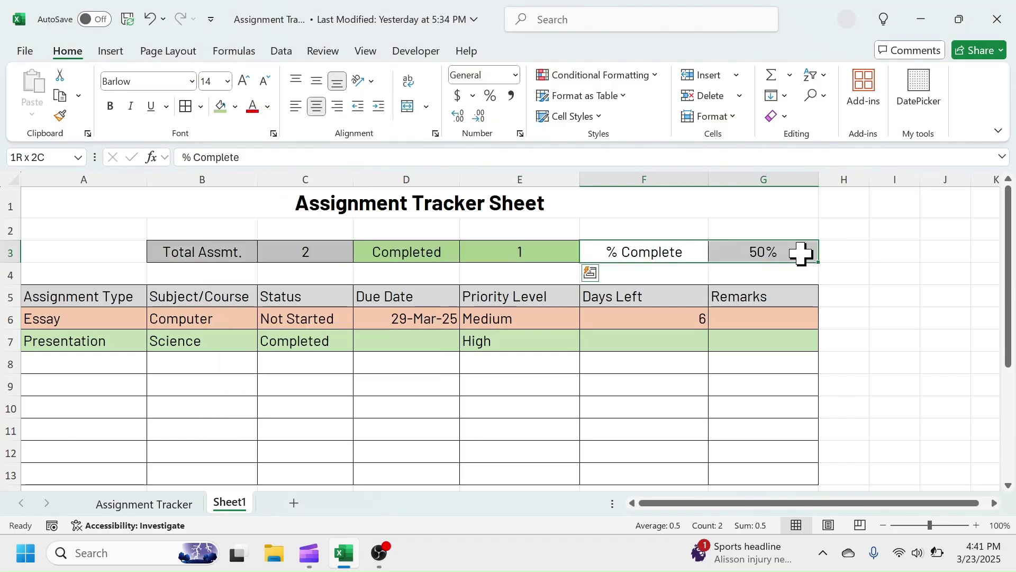
pyautogui.click(235, 107)
pyautogui.click(314, 245)
pyautogui.click(945, 296)
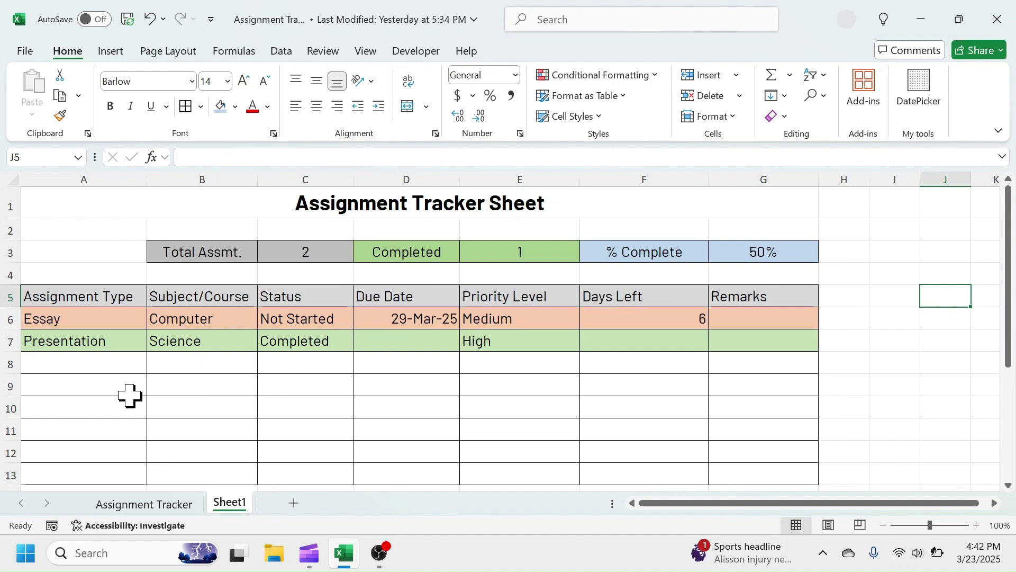
# - Freeze panes at cell A6 so rows 1–5 stay fixed while scrolling
pyautogui.click(75, 317)
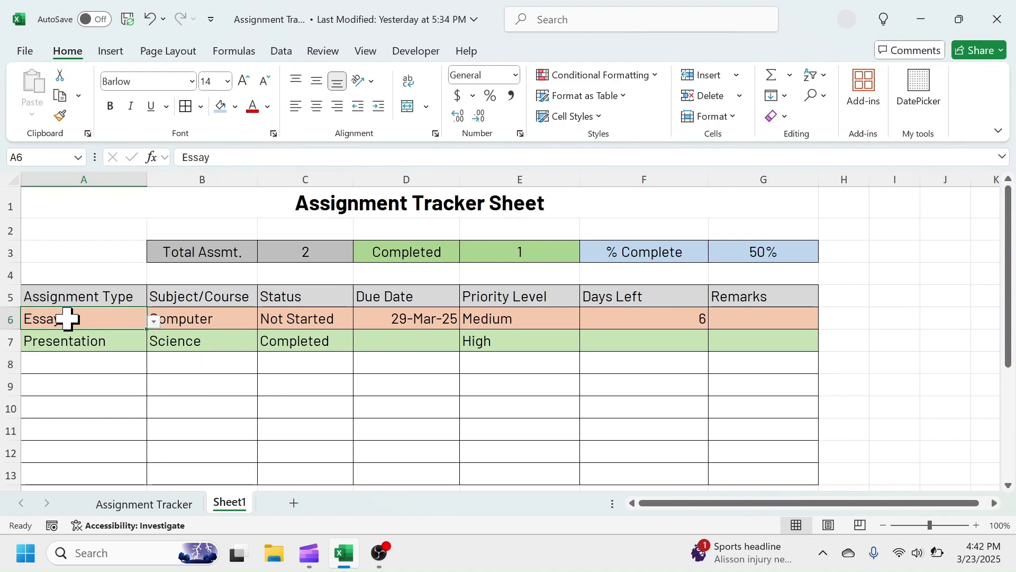
pyautogui.click(364, 52)
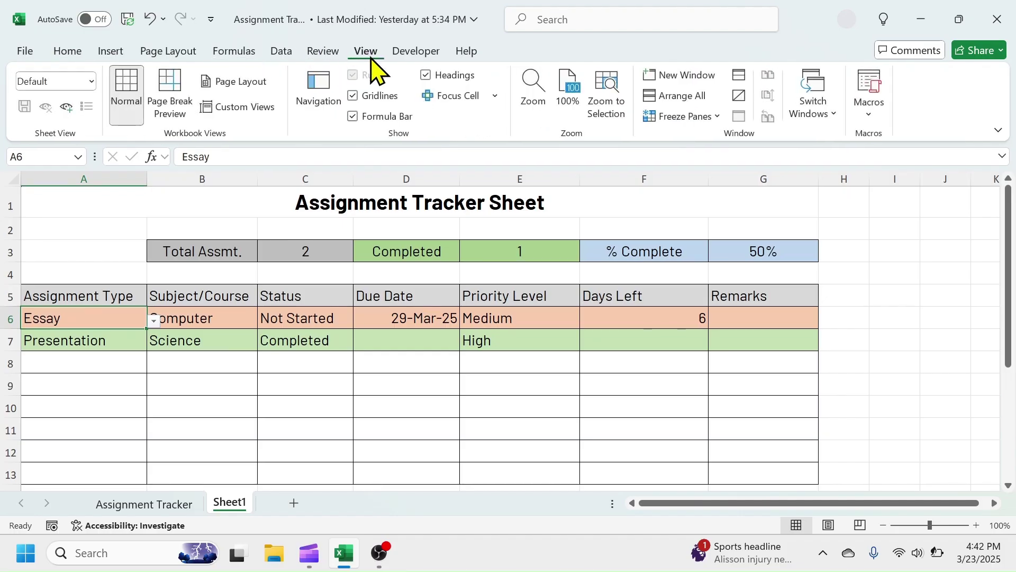
pyautogui.click(696, 118)
pyautogui.click(723, 157)
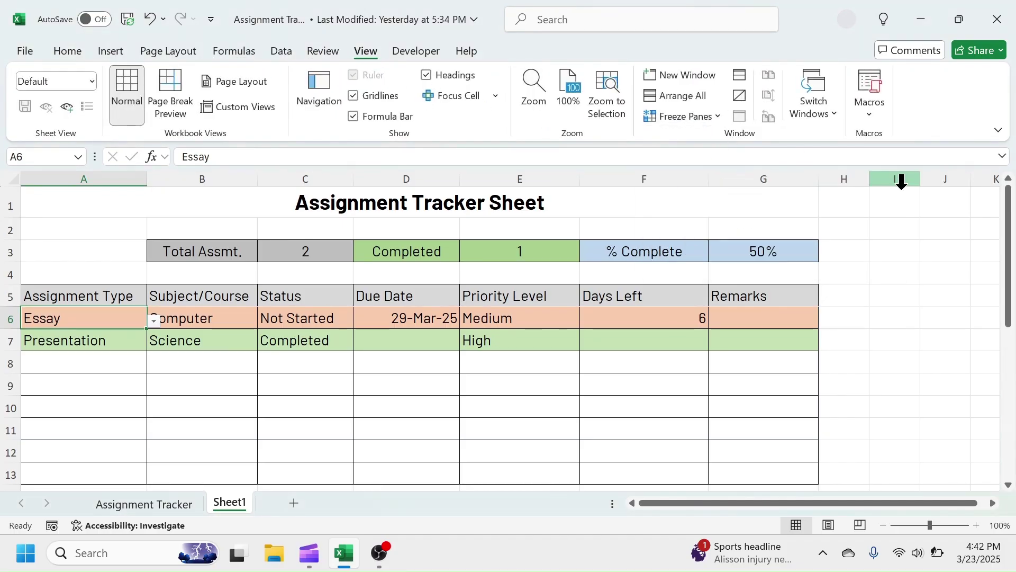
pyautogui.moveTo(1009, 227); pyautogui.dragTo(1009, 158)
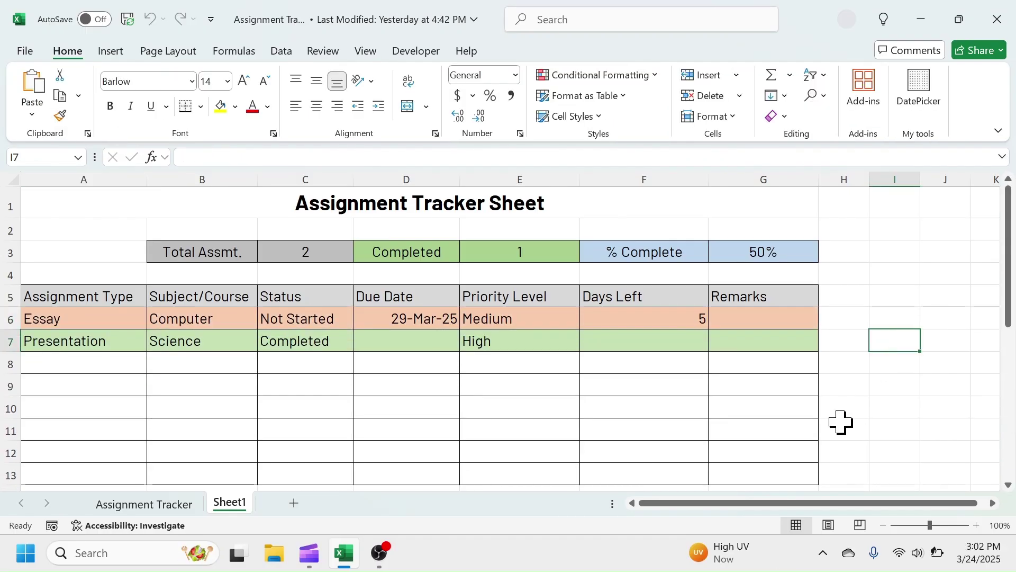
# - Fill the A13:G13 row formatting and dropdowns down through row 51
pyautogui.click(6, 474)
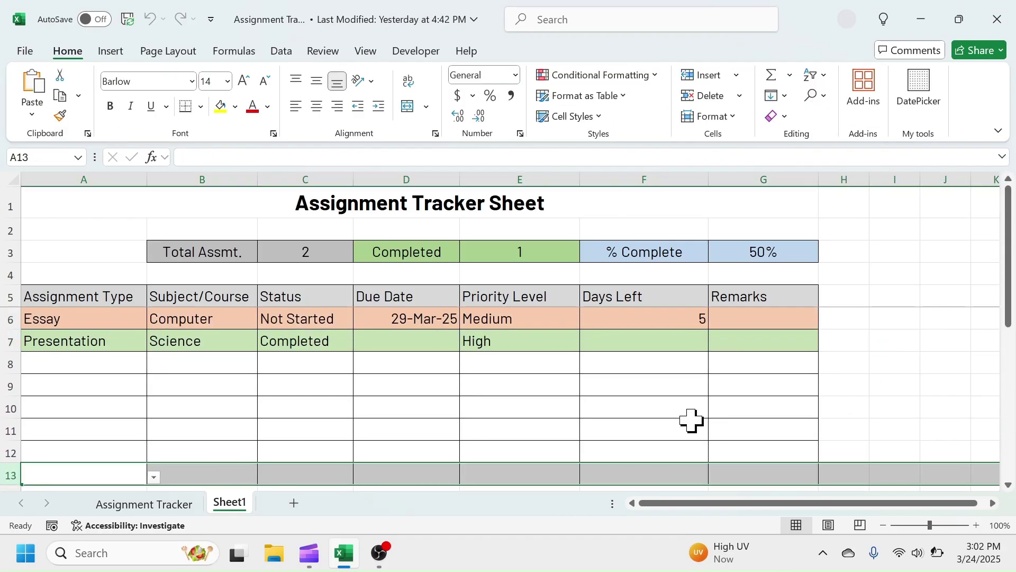
pyautogui.click(885, 404)
pyautogui.moveTo(1014, 289); pyautogui.dragTo(1006, 317)
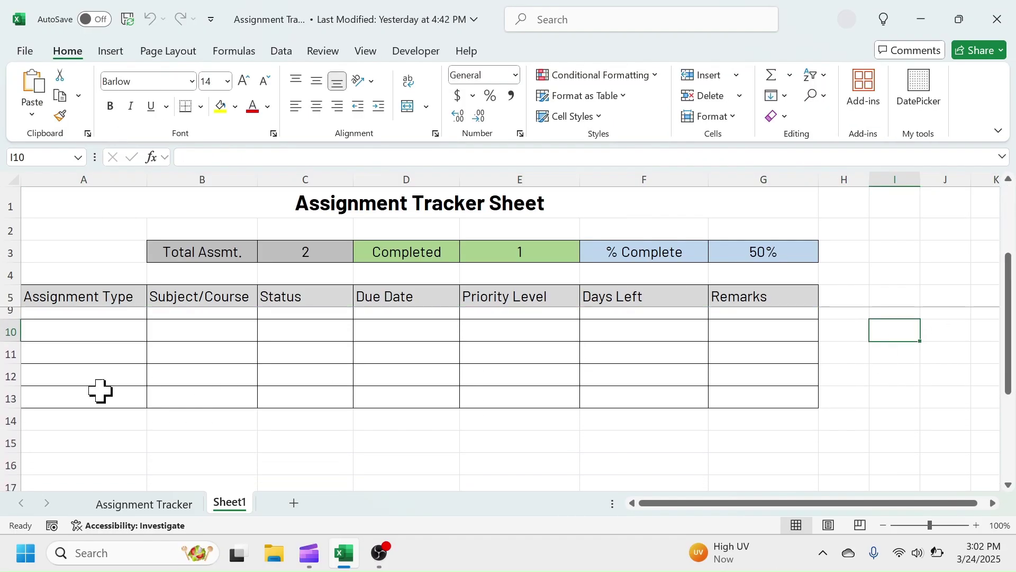
pyautogui.moveTo(100, 398); pyautogui.dragTo(608, 398)
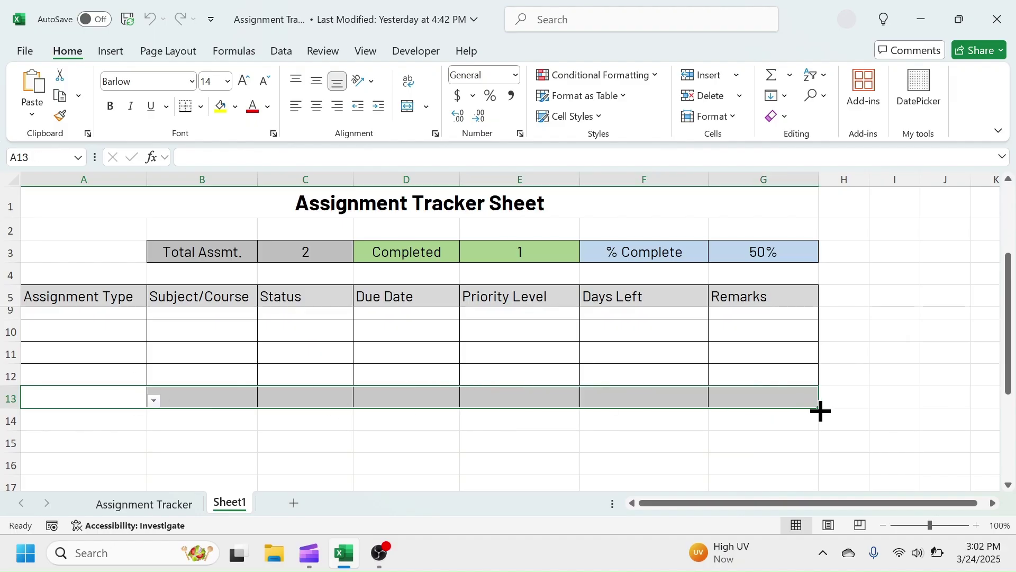
pyautogui.moveTo(821, 411)
pyautogui.mouseDown()
pyautogui.moveTo(805, 454)
pyautogui.moveTo(806, 529)
pyautogui.moveTo(807, 416)
pyautogui.mouseUp()
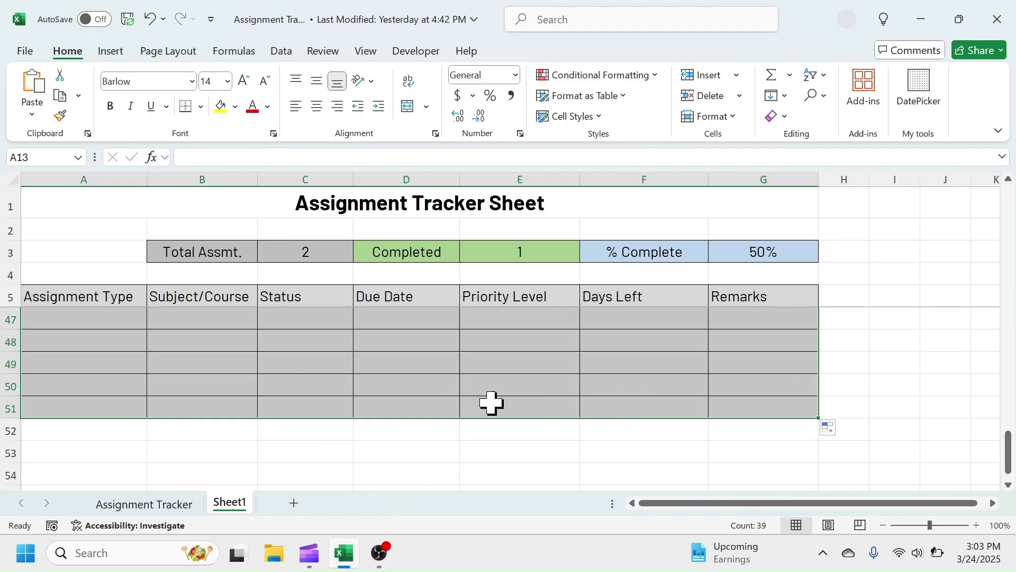
pyautogui.click(479, 391)
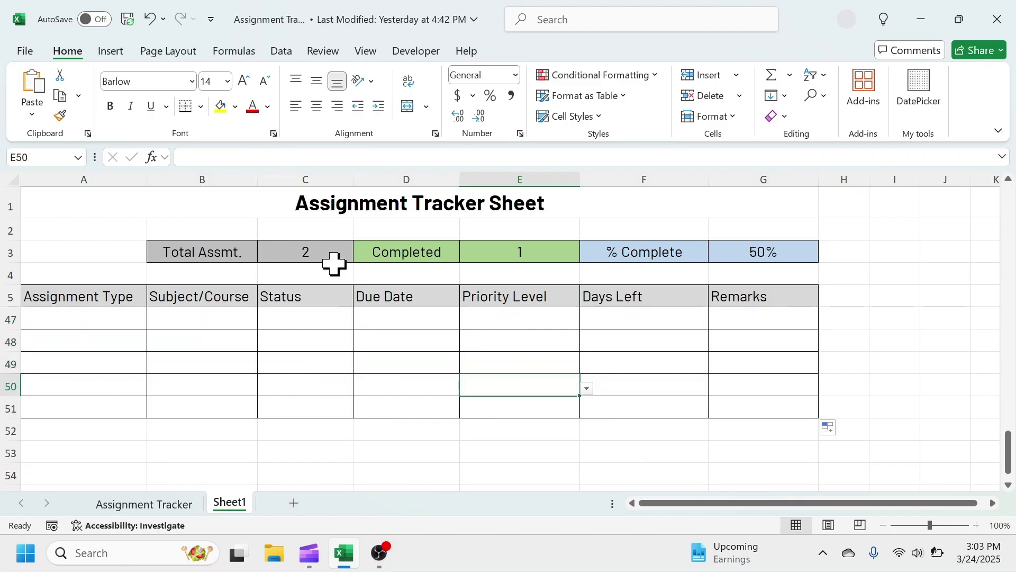
pyautogui.click(318, 253)
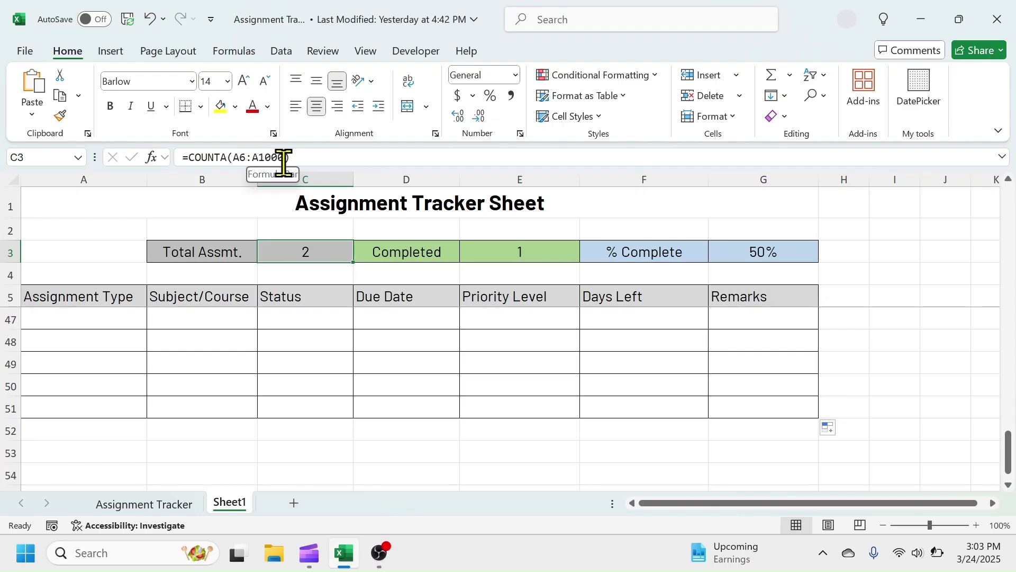
pyautogui.doubleClick(328, 251)
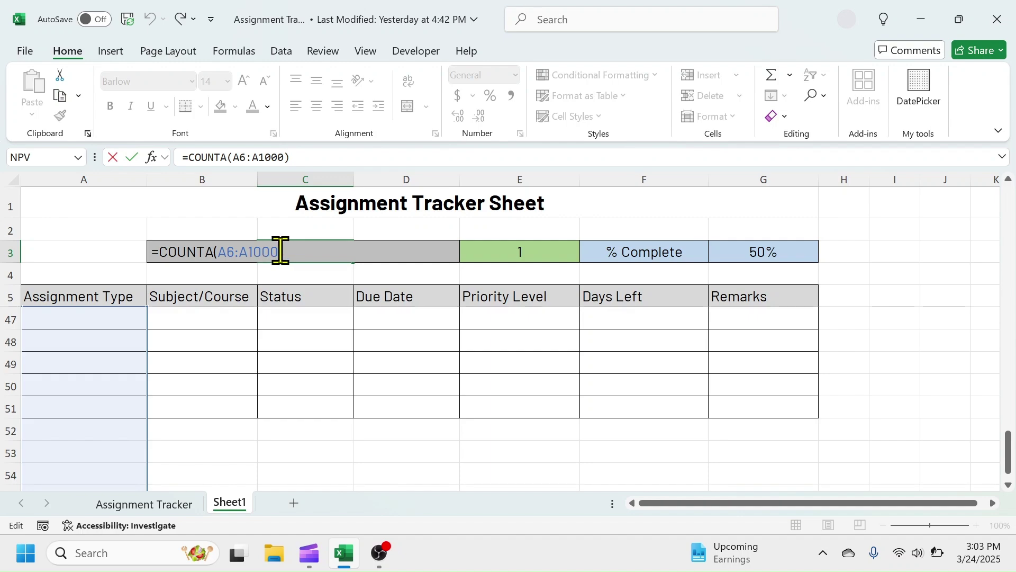
pyautogui.press('Escape')
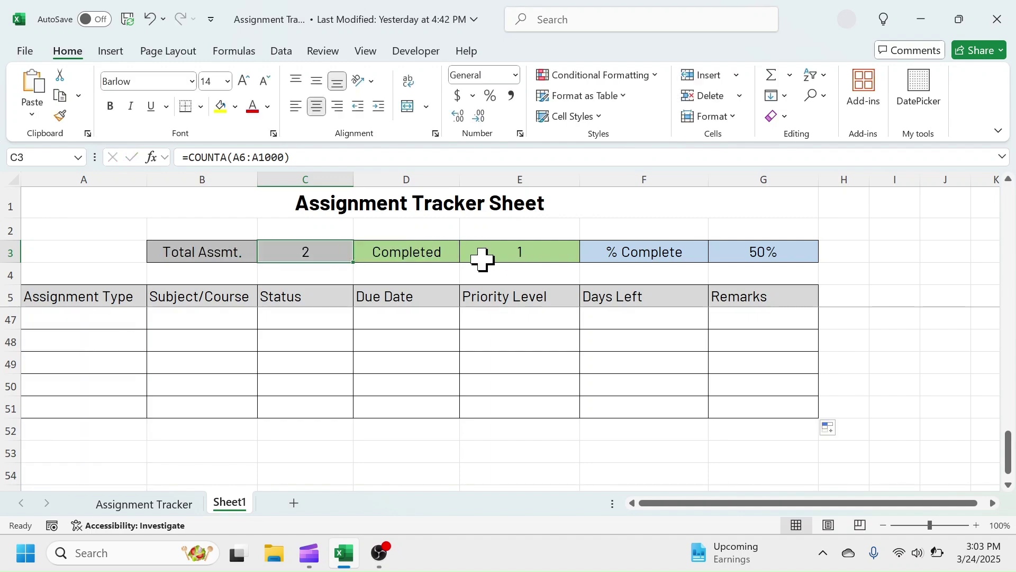
pyautogui.click(481, 259)
pyautogui.doubleClick(462, 245)
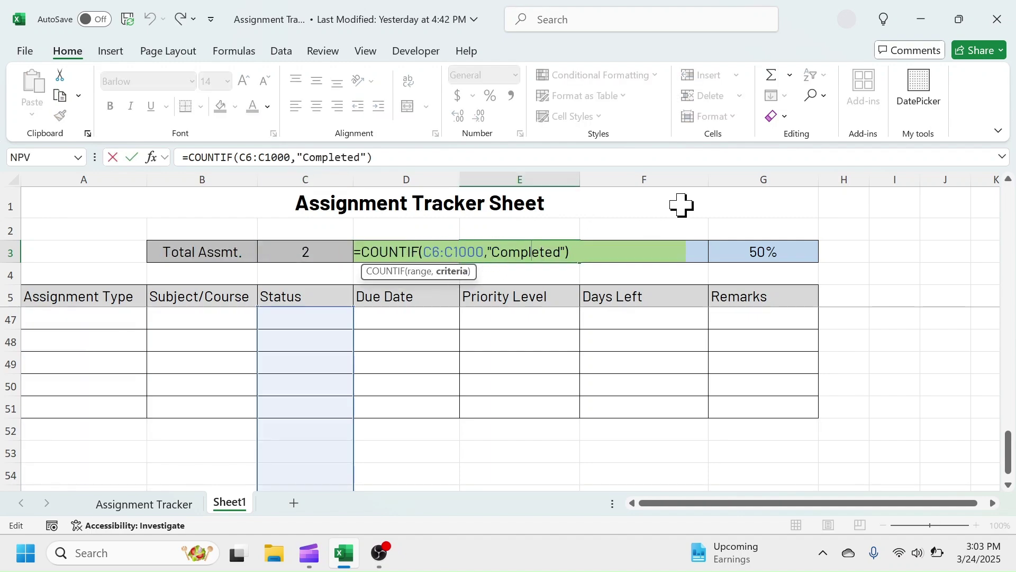
pyautogui.press('Return')
pyautogui.click(893, 204)
pyautogui.scroll(14, 1008, 442)
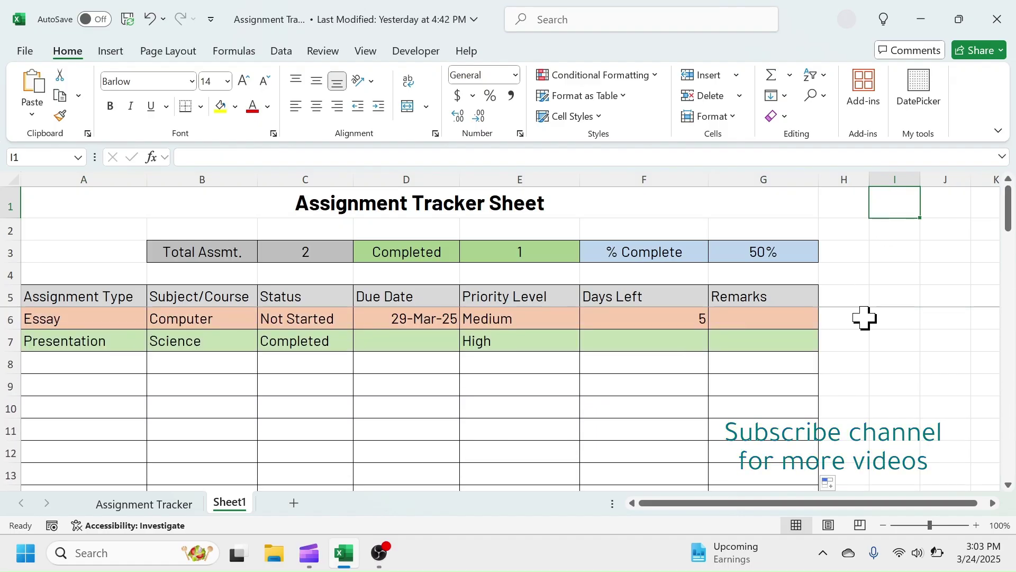
pyautogui.click(890, 318)
pyautogui.click(896, 340)
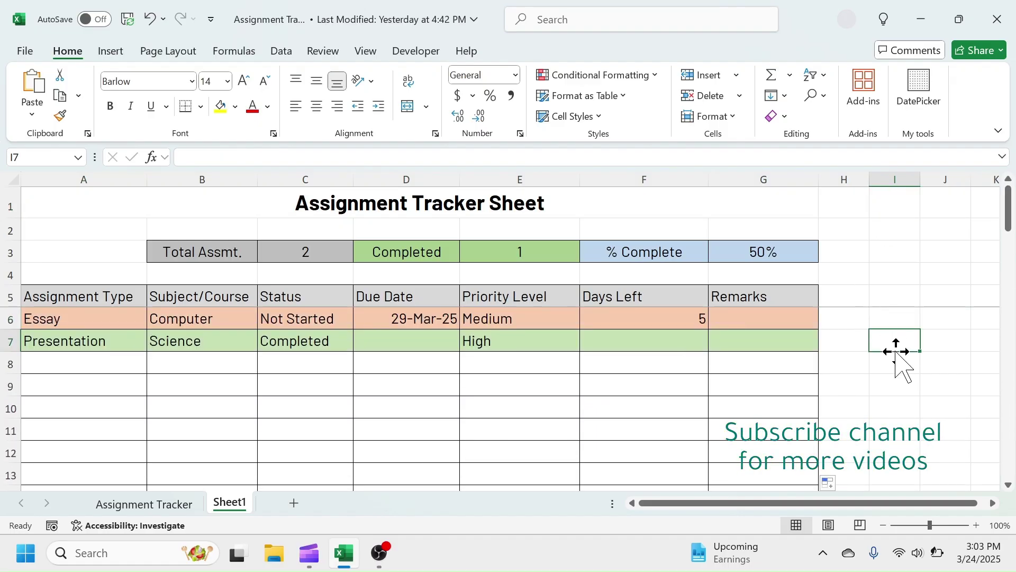